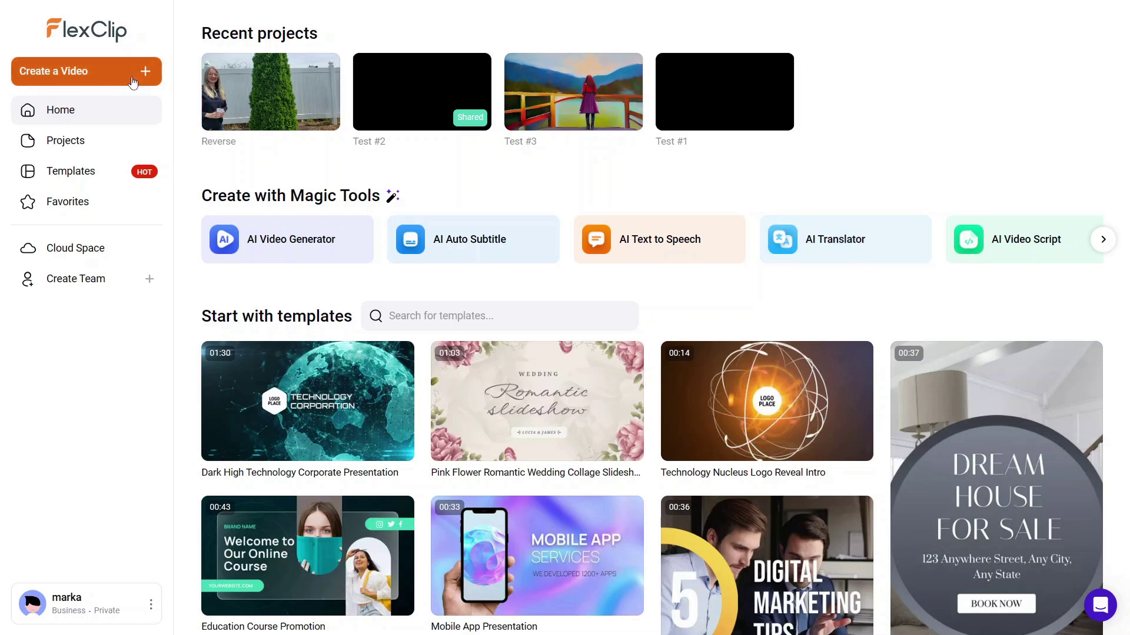
# Create a 16:9 video project and import the Chroma Key video file from the 123 folder
pyautogui.click(134, 81)
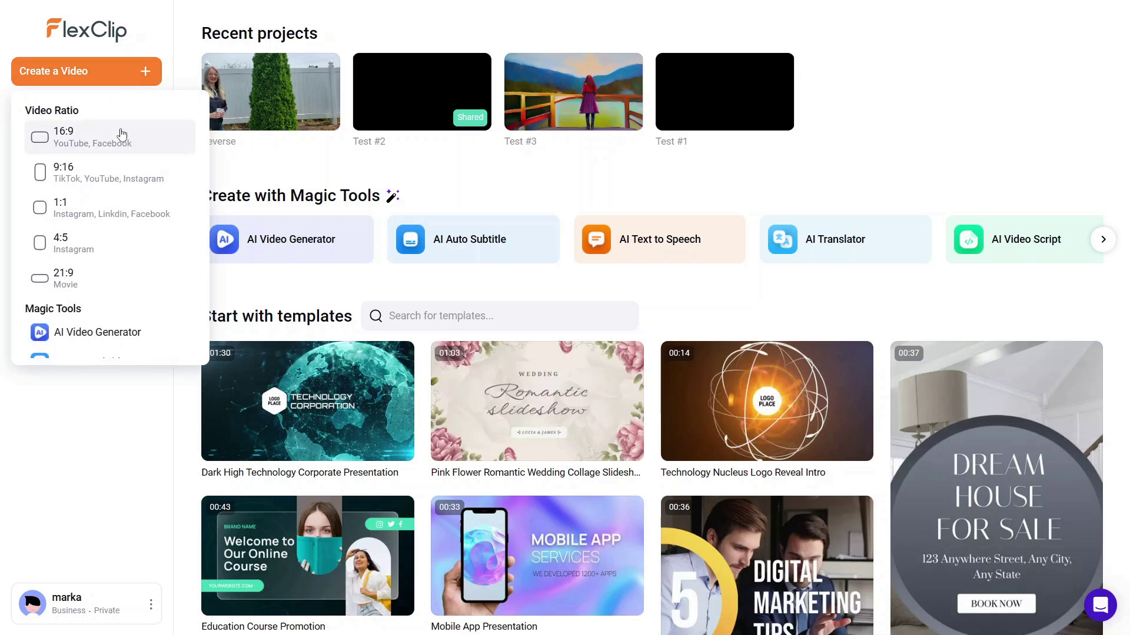
pyautogui.click(80, 139)
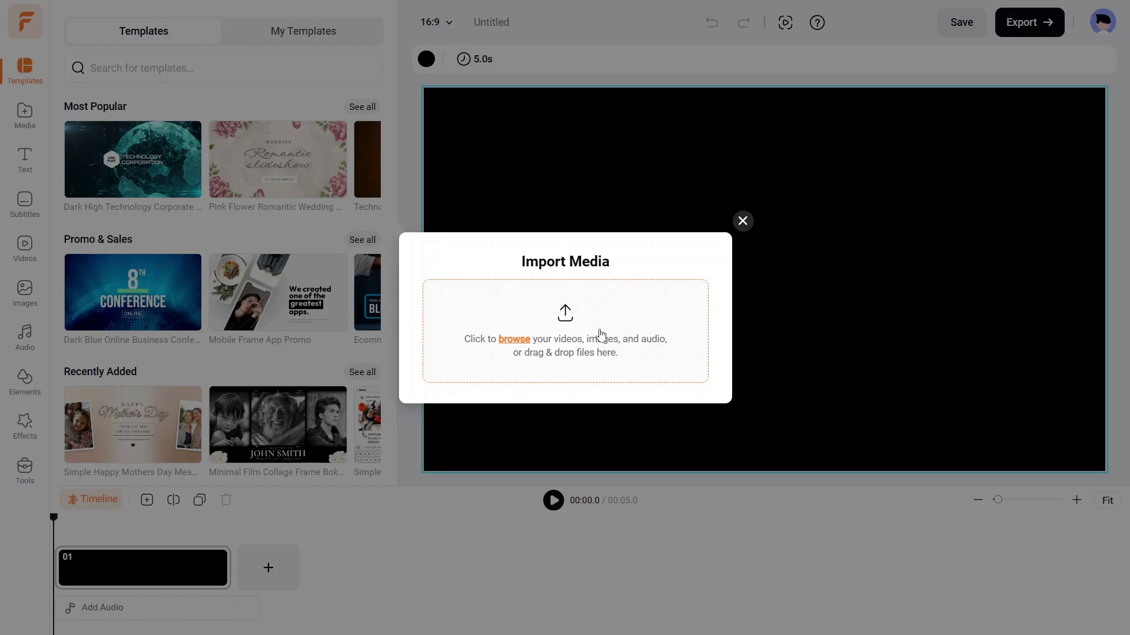
pyautogui.click(518, 341)
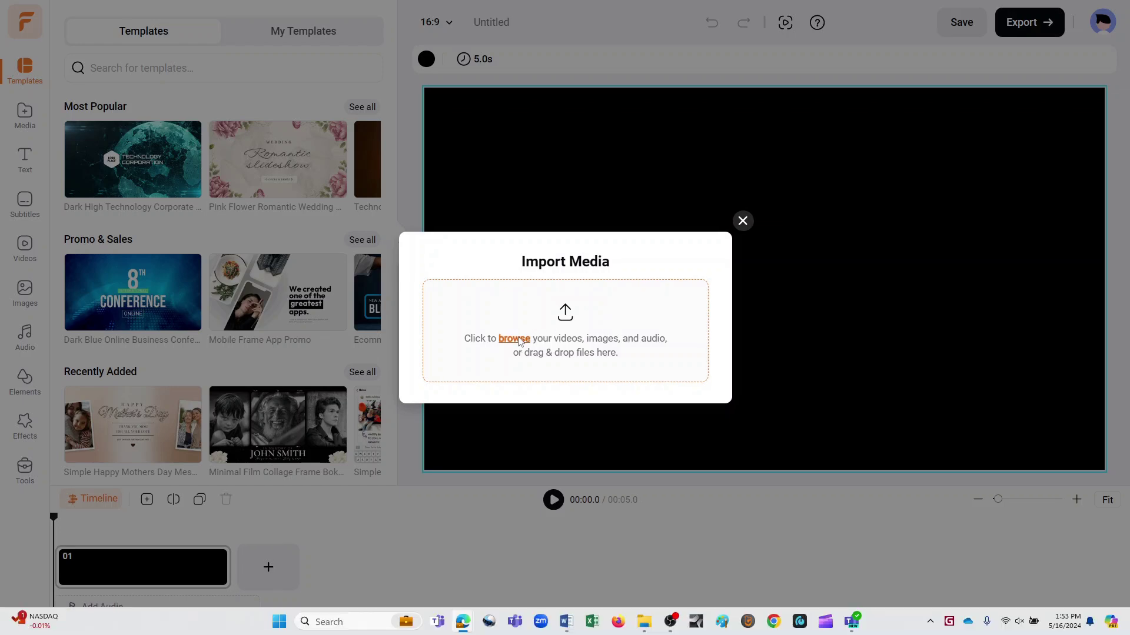
pyautogui.scroll(-2, 393, 218)
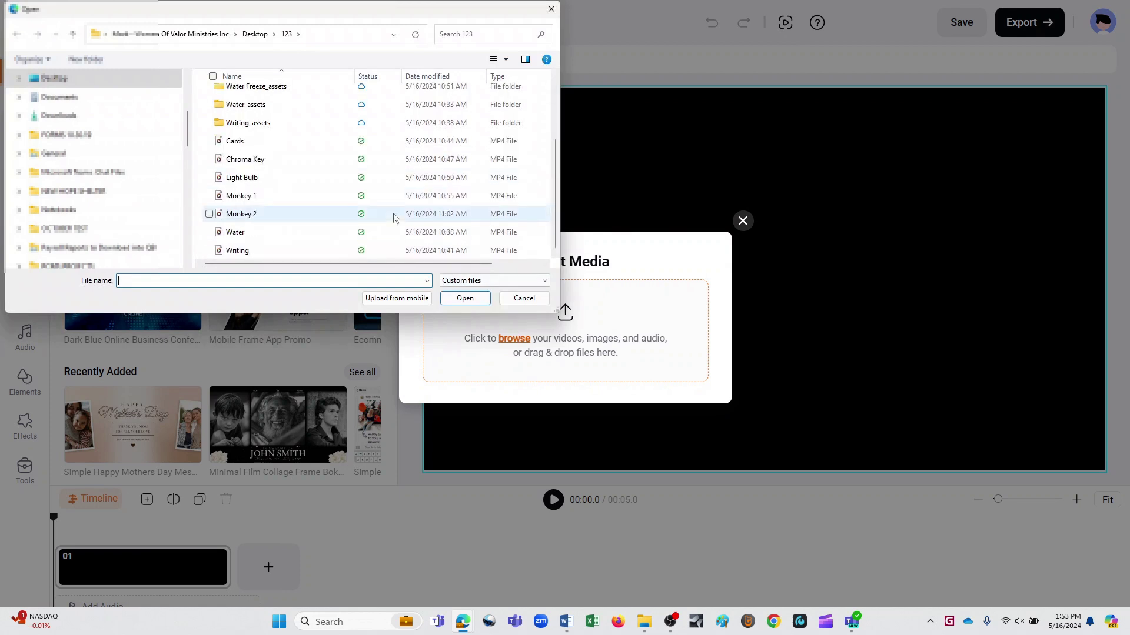
pyautogui.click(291, 167)
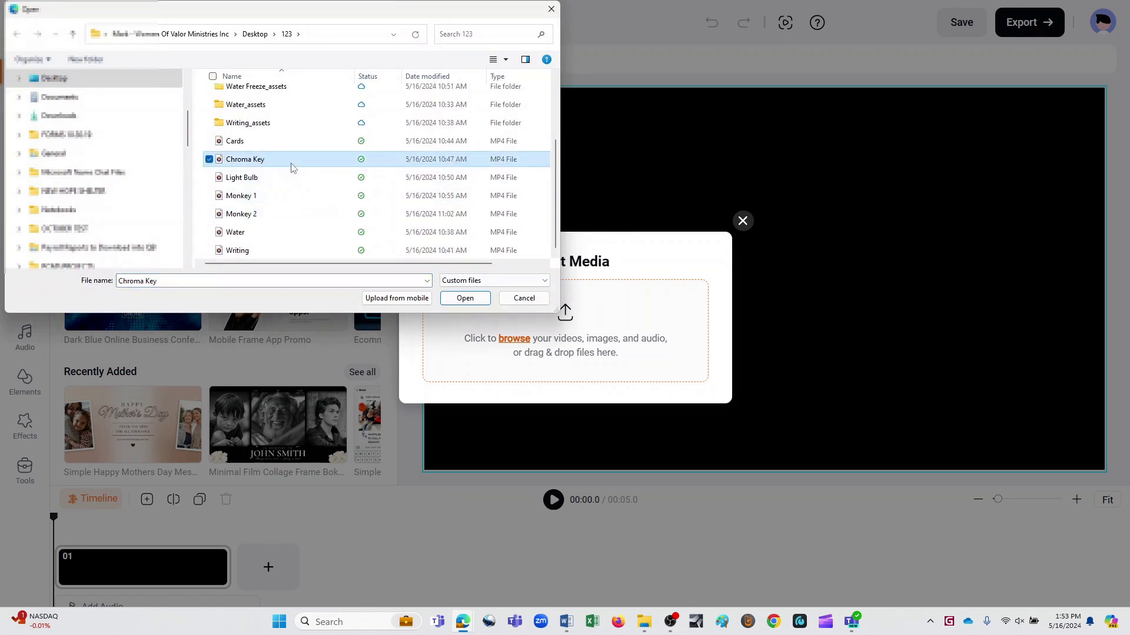
pyautogui.click(465, 298)
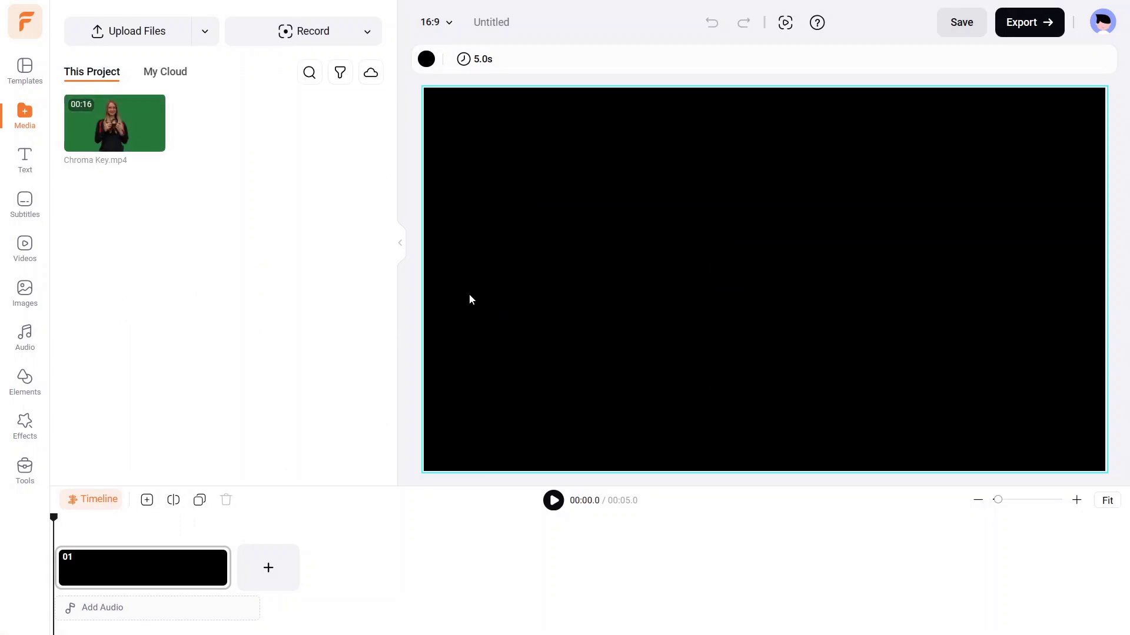
# Preview the Chroma Key clip as a full scene on the timeline and remove it again
pyautogui.moveTo(127, 122)
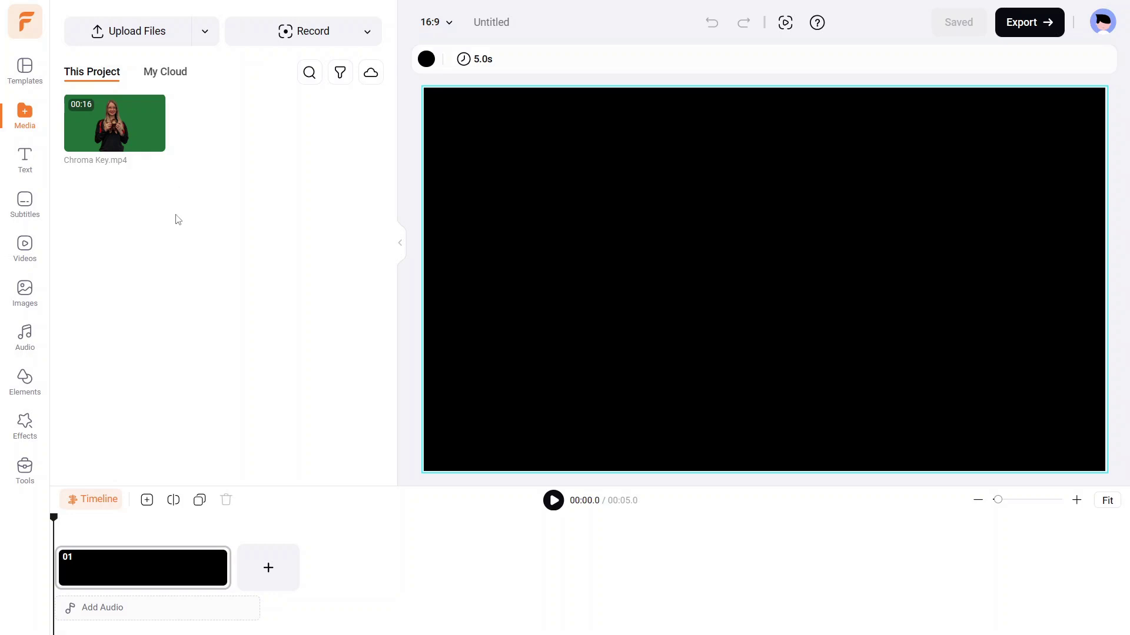
pyautogui.moveTo(153, 141)
pyautogui.click(153, 140)
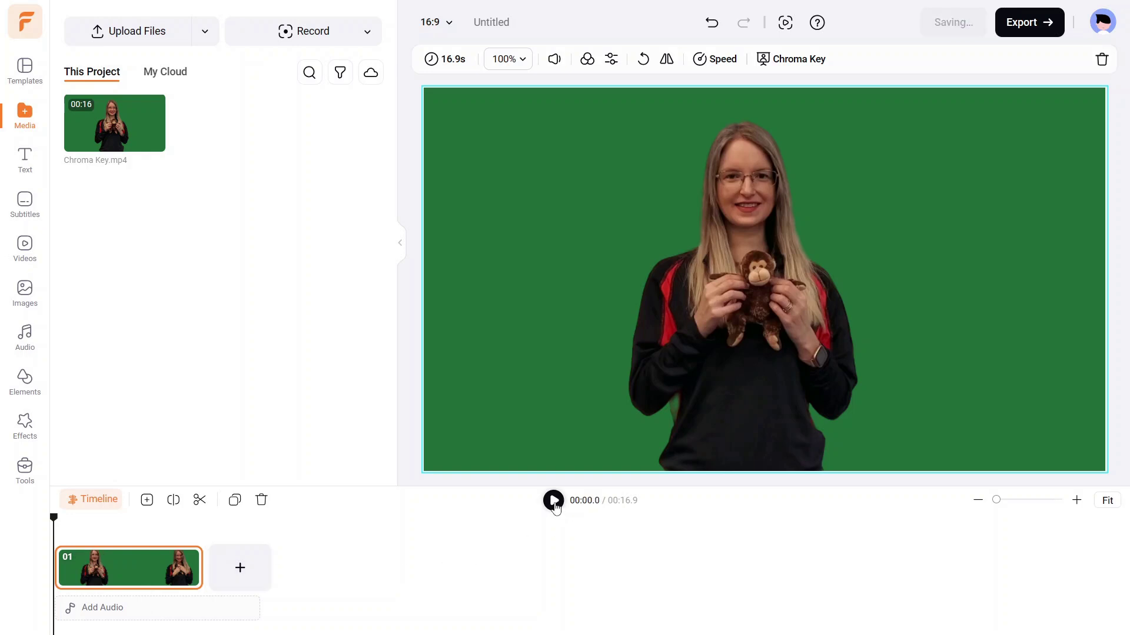
pyautogui.click(553, 501)
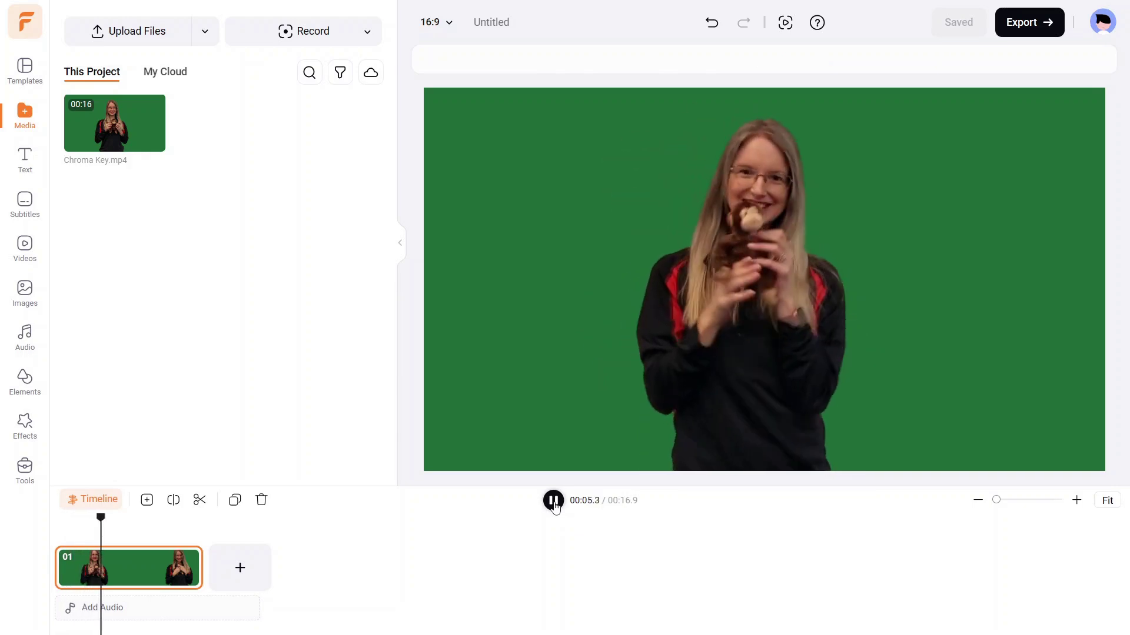
pyautogui.click(553, 500)
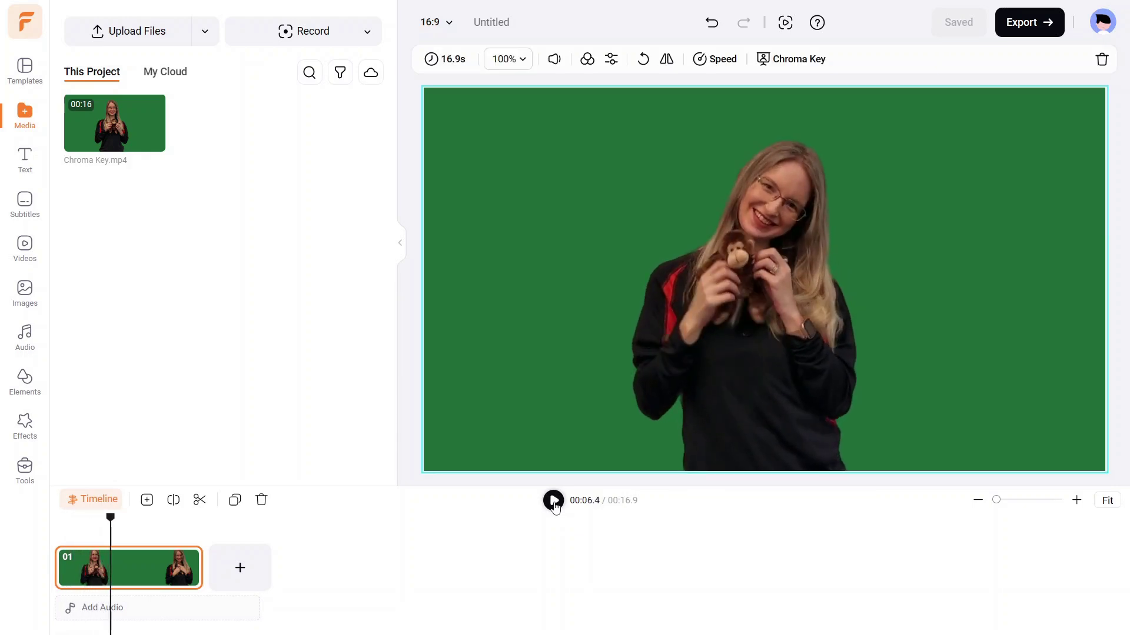
pyautogui.click(263, 501)
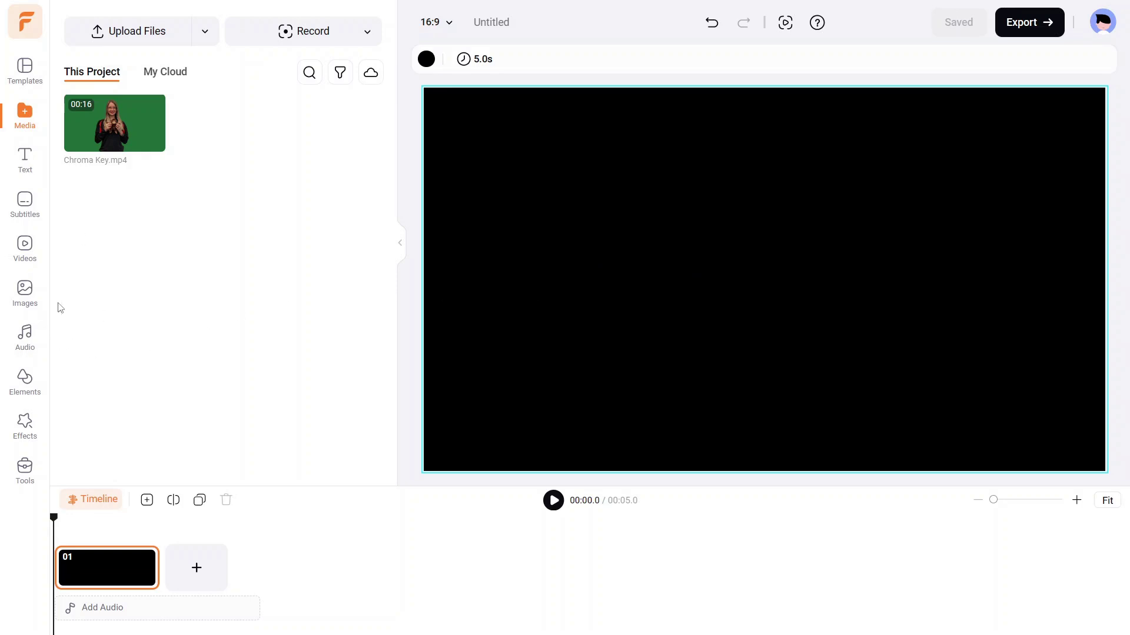
# Search the stock images for "eiffel tower" and add the landscape photo with blue sky and white clouds to the scene
pyautogui.click(26, 293)
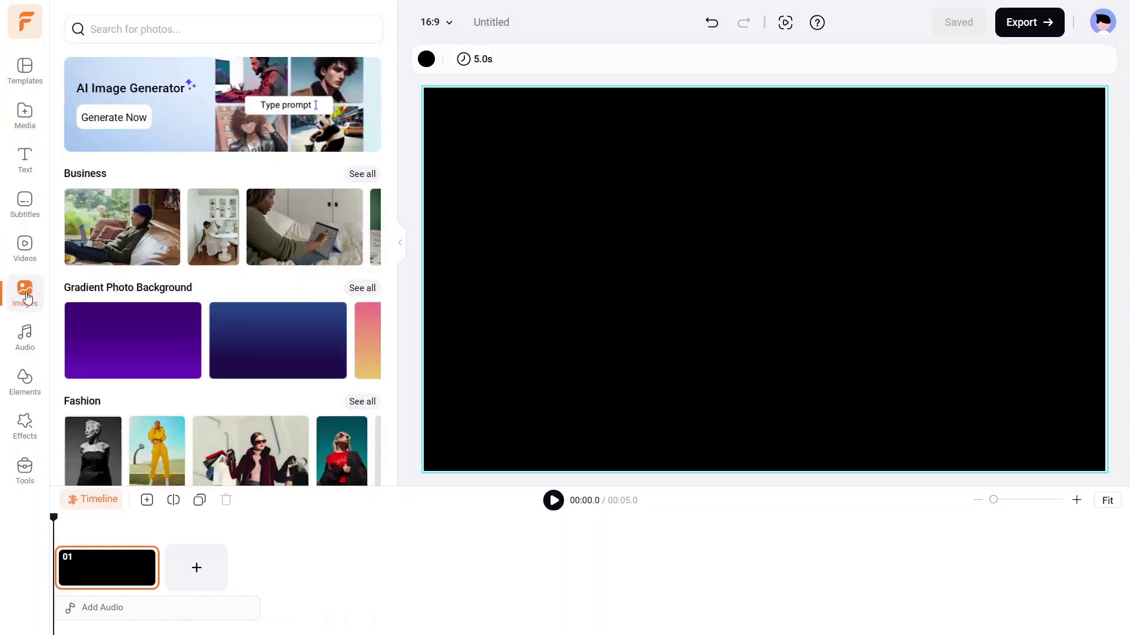
pyautogui.click(150, 30)
pyautogui.click(130, 90)
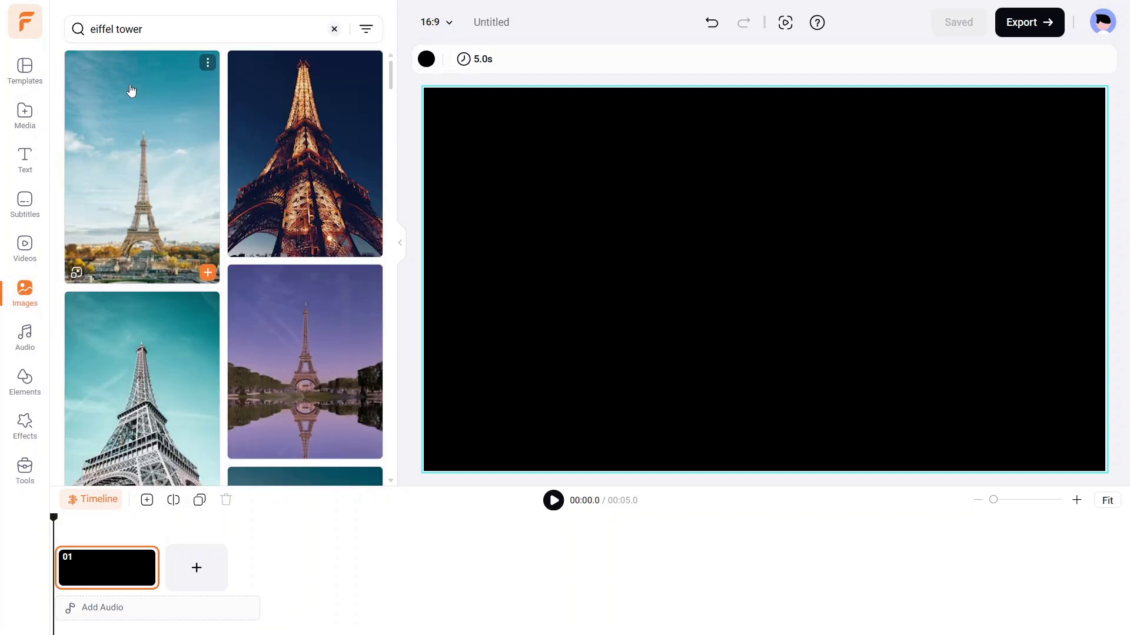
pyautogui.moveTo(391, 71); pyautogui.dragTo(387, 424)
pyautogui.scroll(-8, 285, 396)
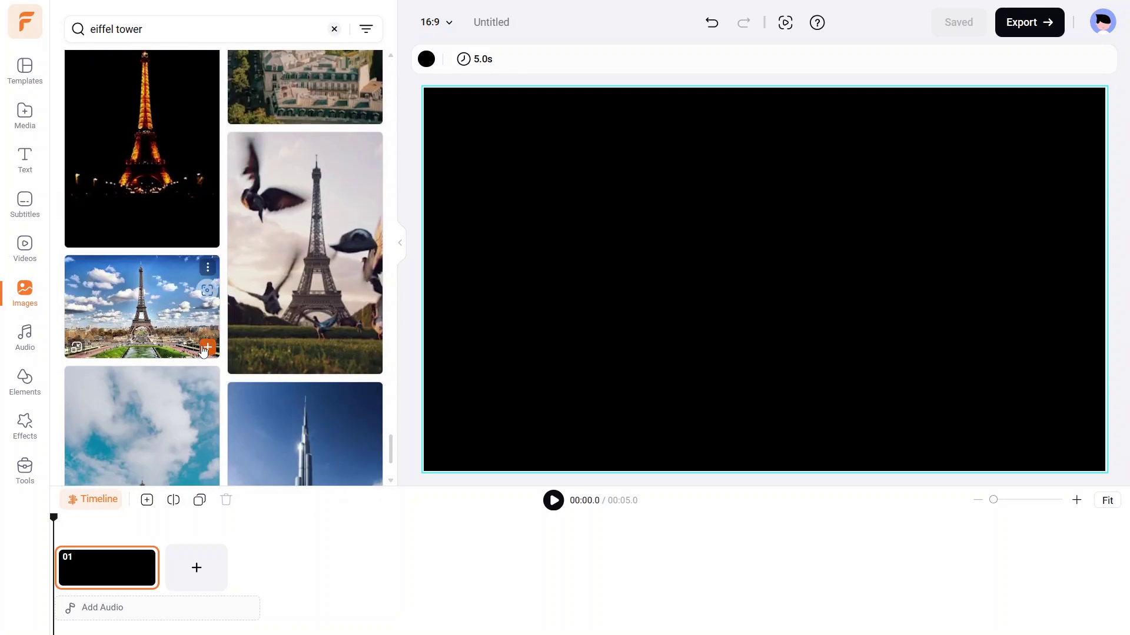
pyautogui.click(207, 348)
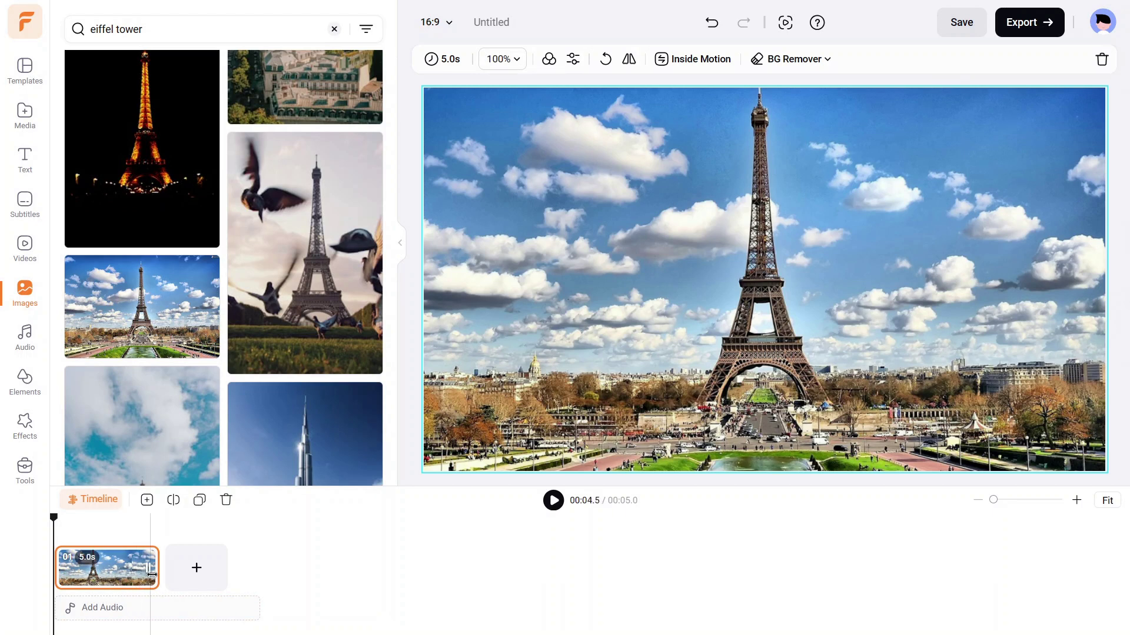
# Extend the Eiffel Tower scene to about 16.1 seconds and set its Inside Motion to None
pyautogui.moveTo(155, 569); pyautogui.dragTo(396, 560)
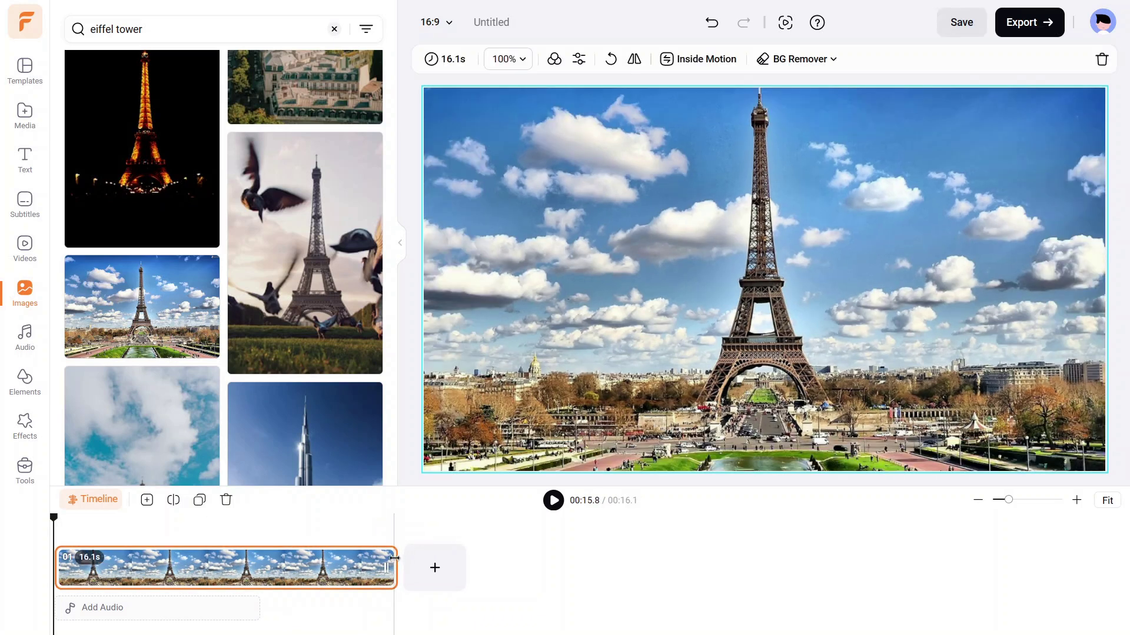
pyautogui.click(554, 501)
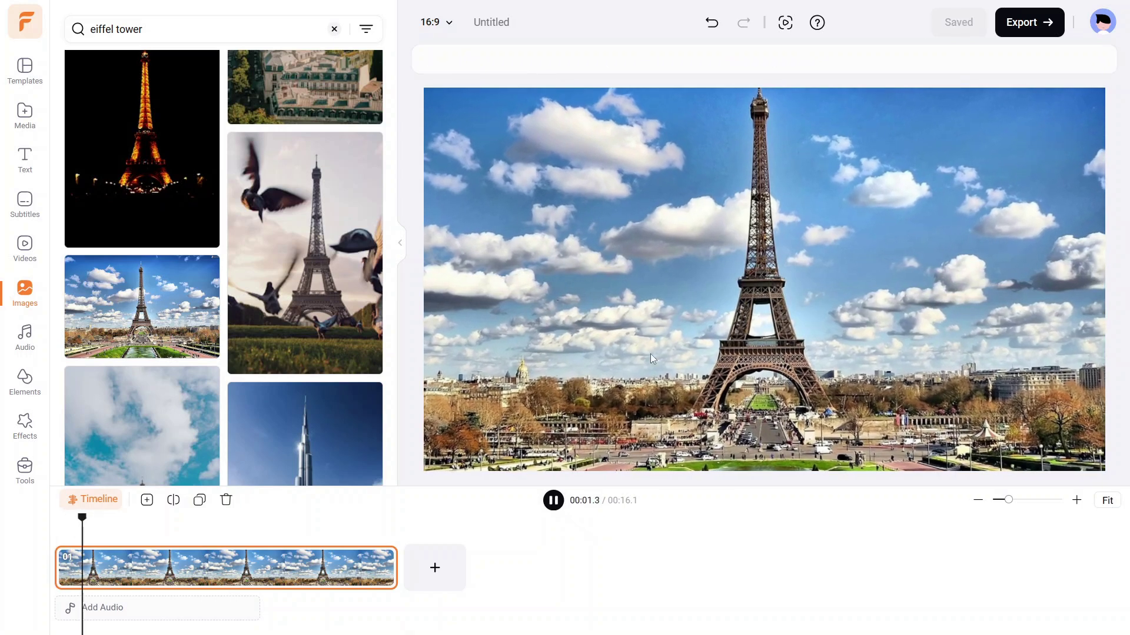
pyautogui.click(553, 501)
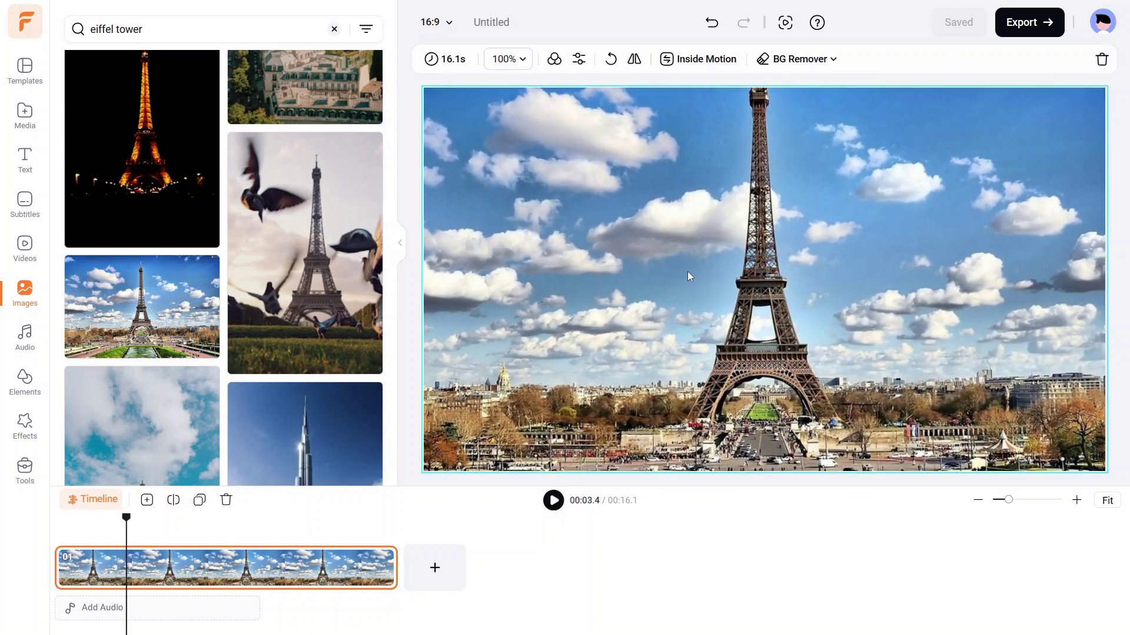
pyautogui.click(706, 66)
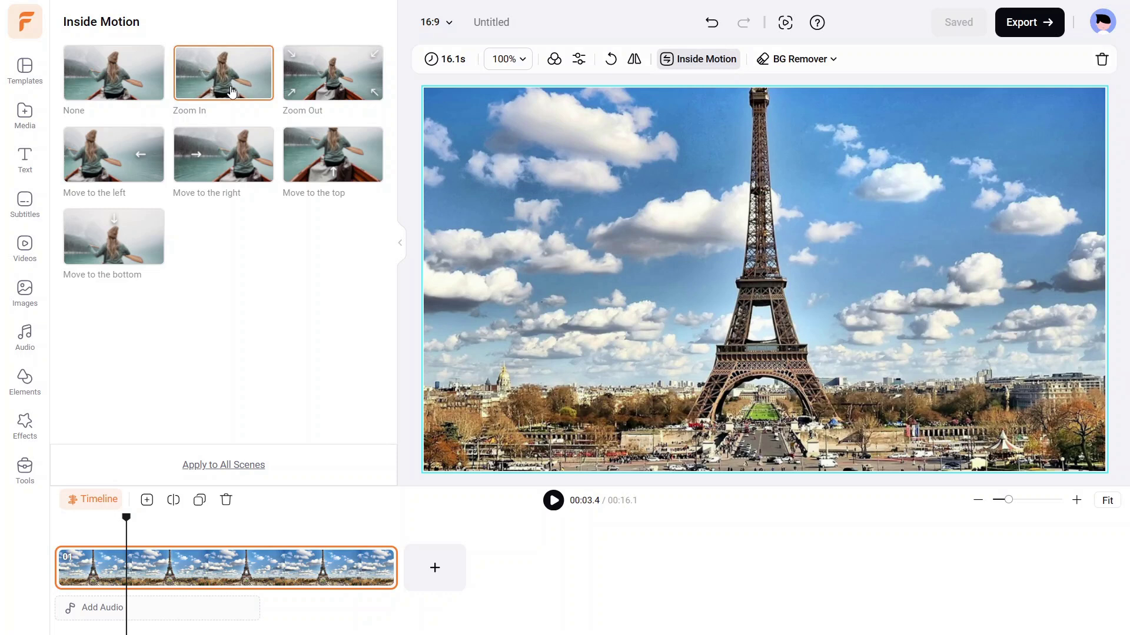
pyautogui.click(112, 81)
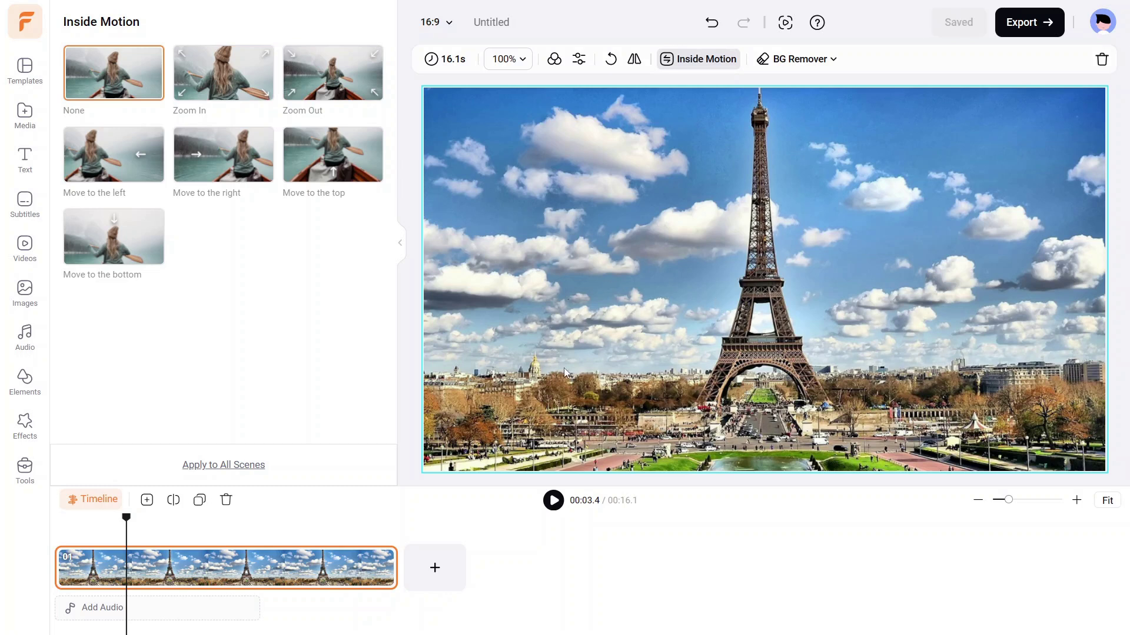
# Add Chroma Key.mp4 as a layer over the Eiffel Tower photo, then enlarge it and place the woman left of the tower
pyautogui.click(29, 120)
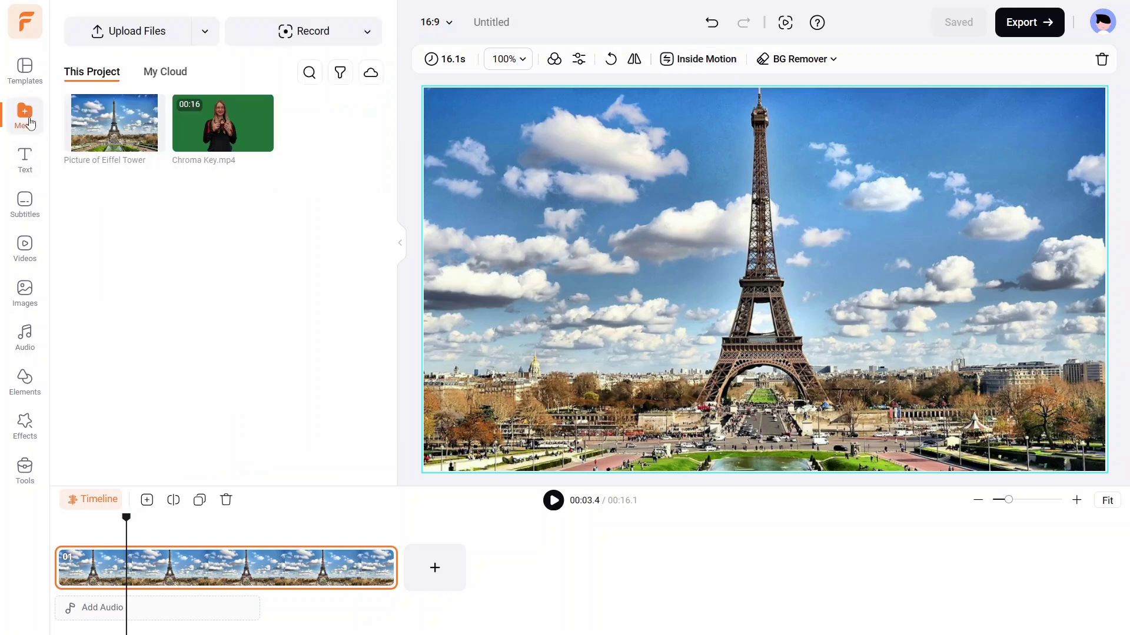
pyautogui.moveTo(239, 126)
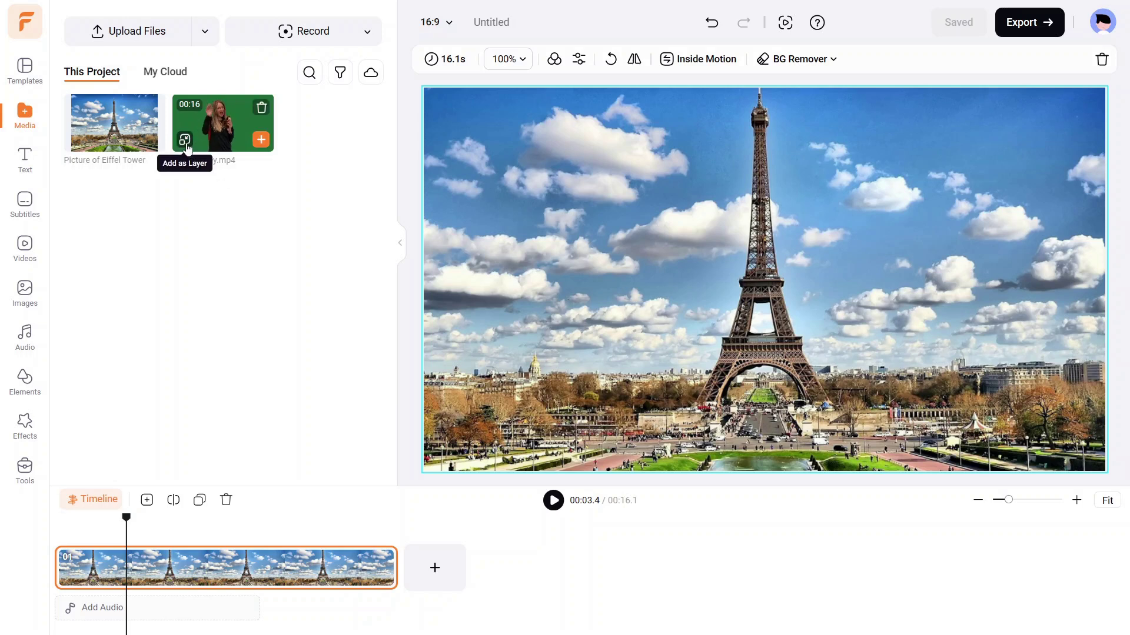
pyautogui.click(185, 141)
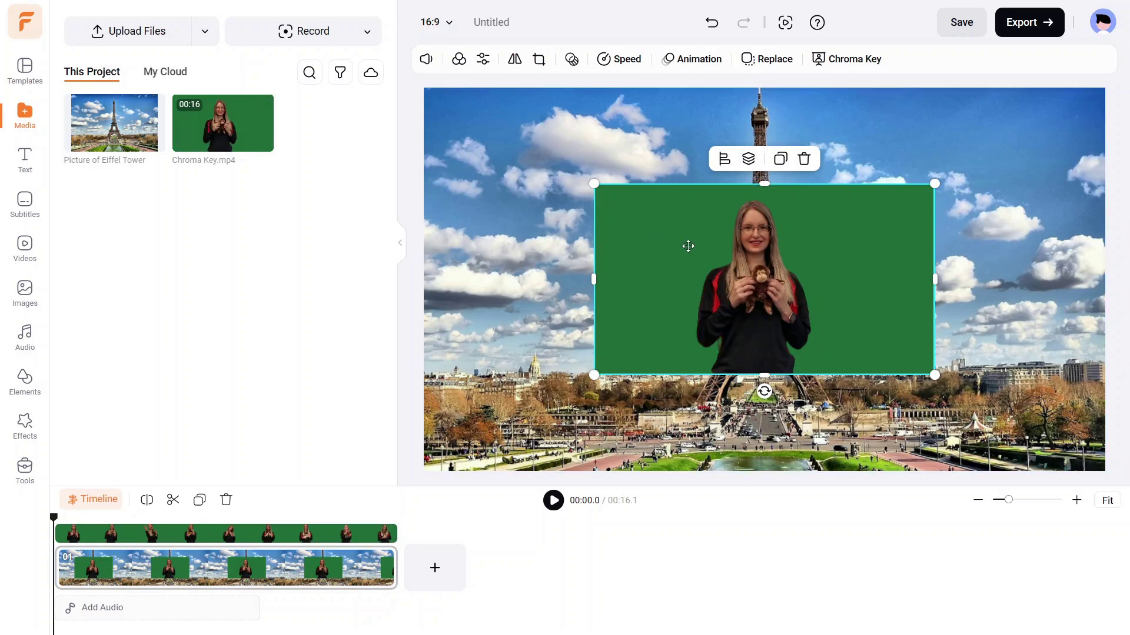
pyautogui.moveTo(686, 247); pyautogui.dragTo(615, 282)
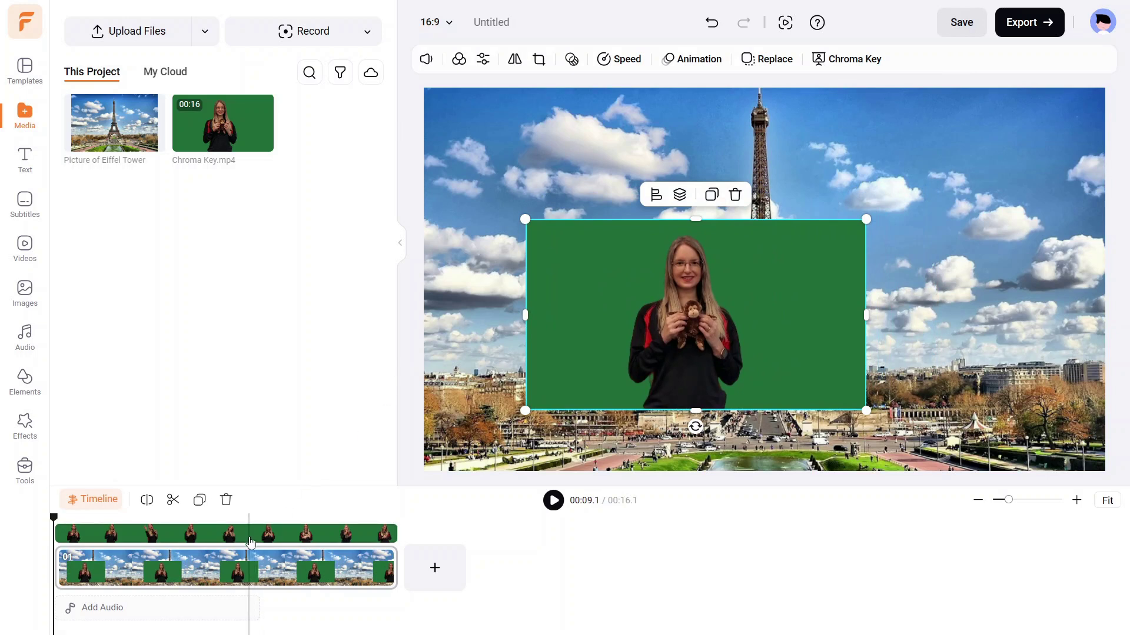
pyautogui.moveTo(523, 412); pyautogui.dragTo(418, 498)
pyautogui.moveTo(866, 220); pyautogui.dragTo(997, 76)
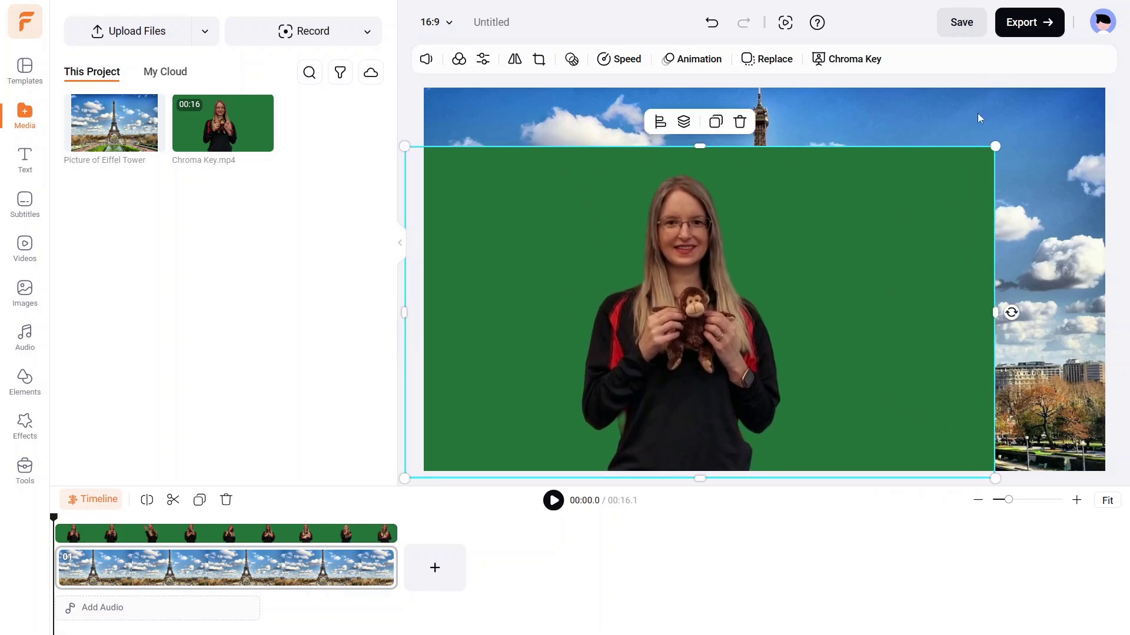
pyautogui.moveTo(891, 230); pyautogui.dragTo(828, 227)
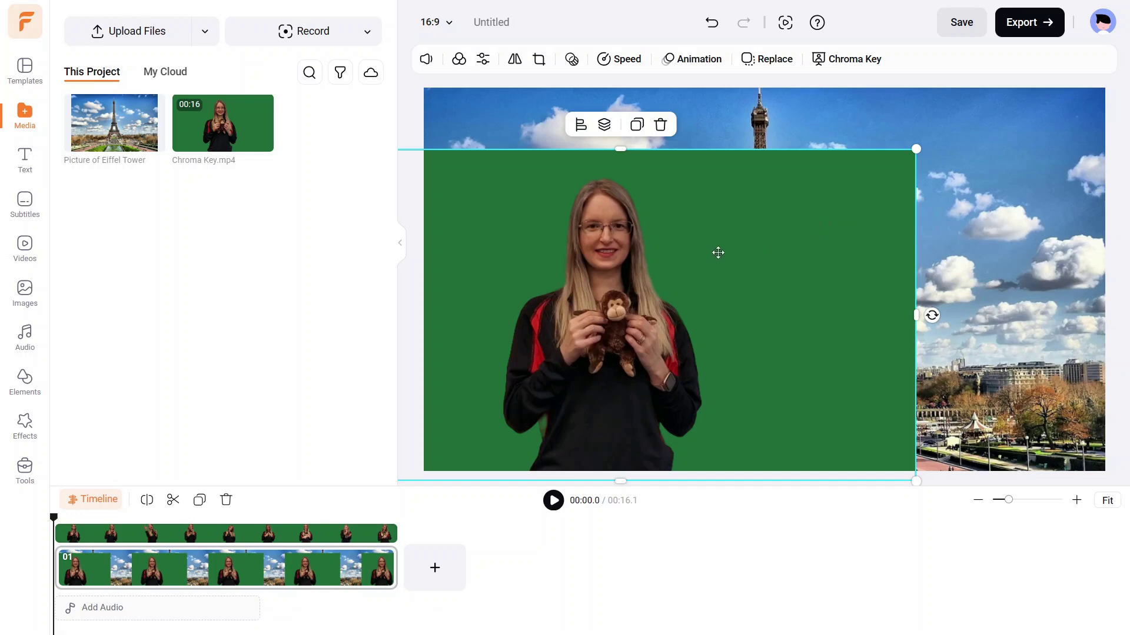
# Key out the layer's sampled green background with Chroma Key at intensity 30 and preview the result
pyautogui.click(862, 65)
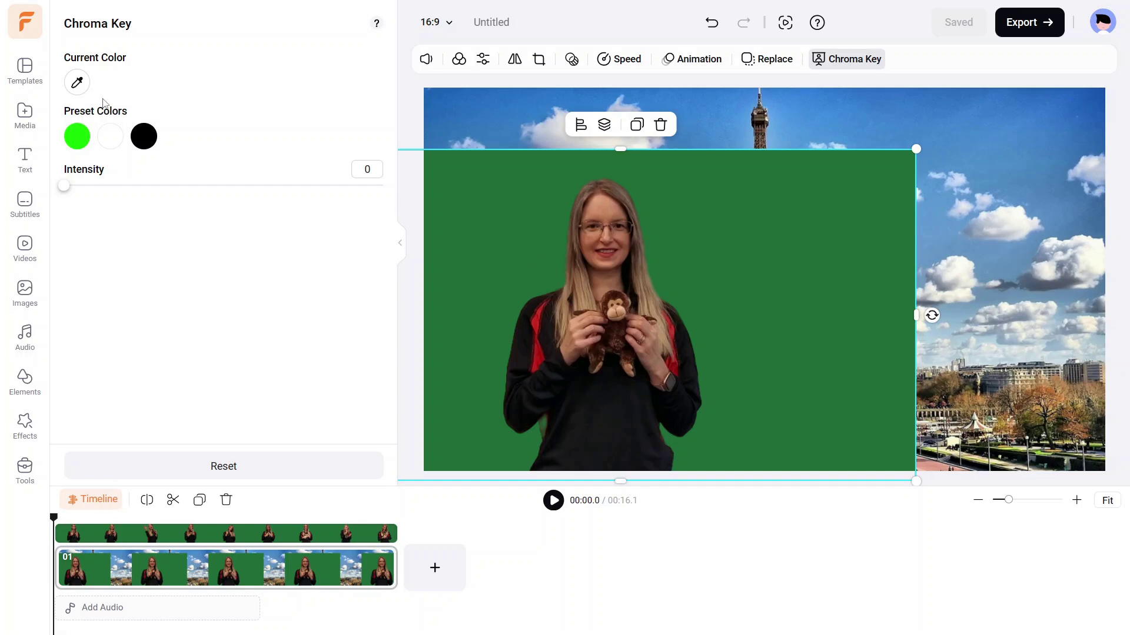
pyautogui.click(79, 85)
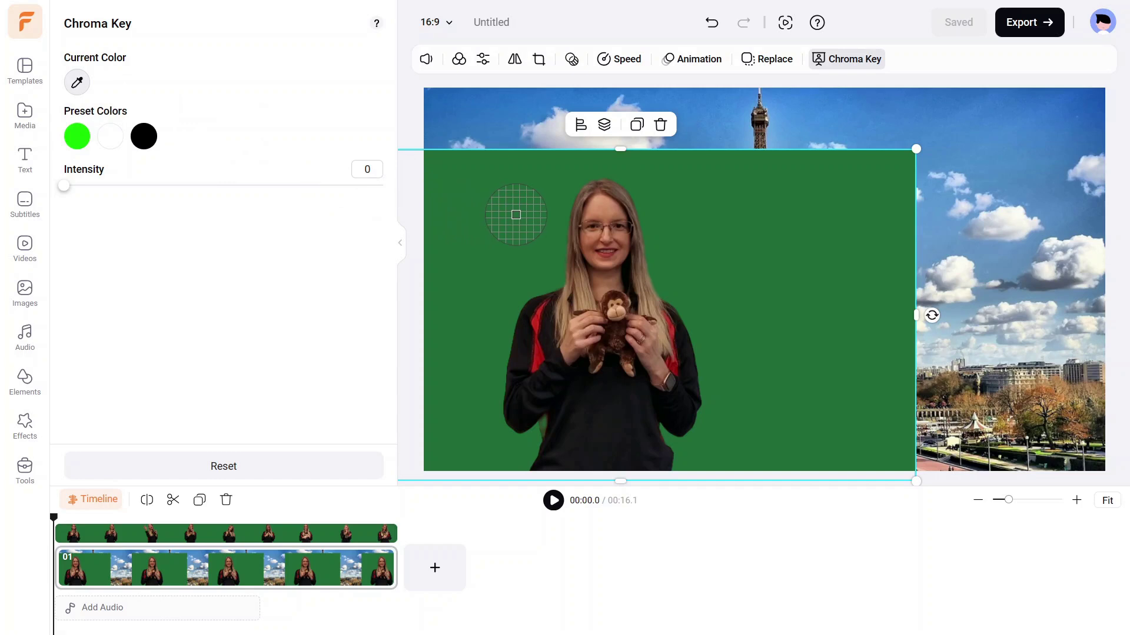
pyautogui.click(516, 215)
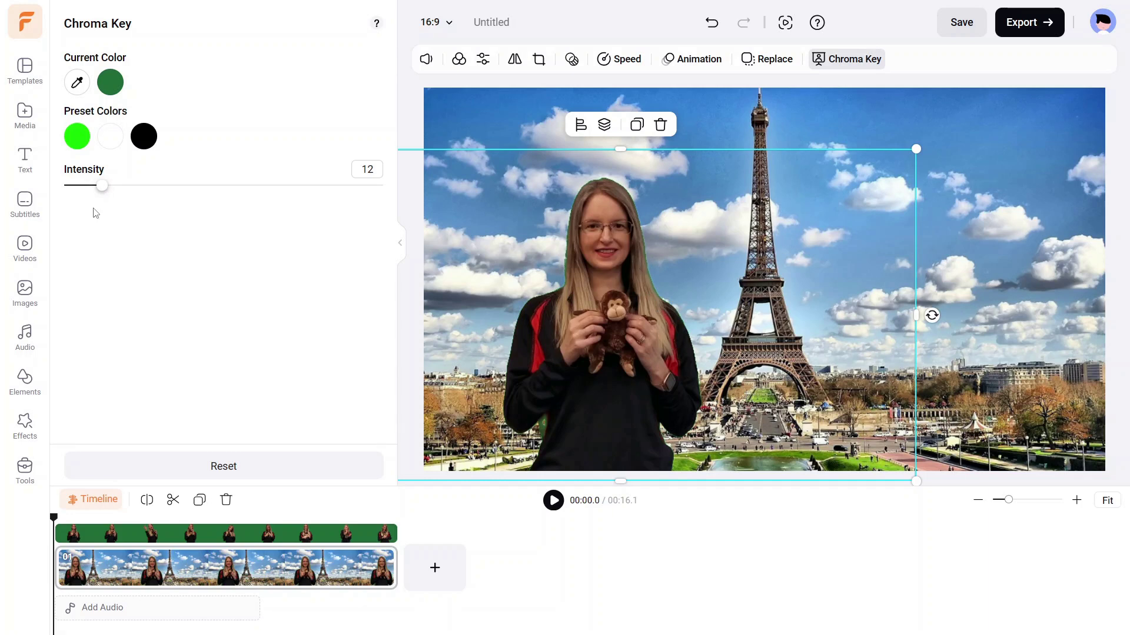
pyautogui.moveTo(104, 187); pyautogui.dragTo(202, 194)
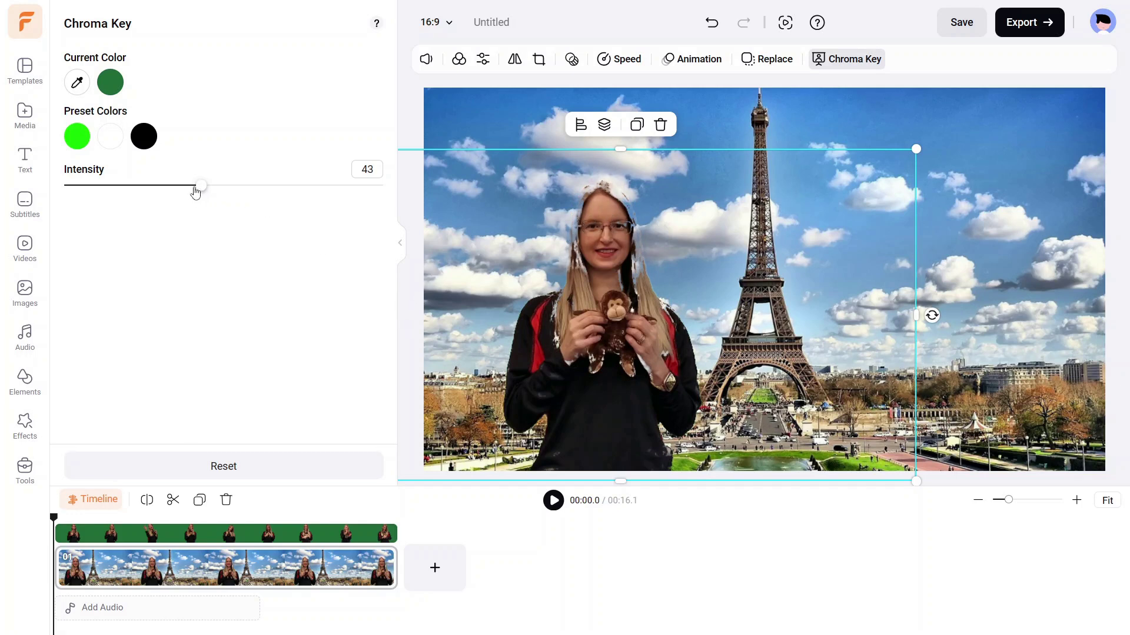
pyautogui.moveTo(202, 190); pyautogui.dragTo(165, 198)
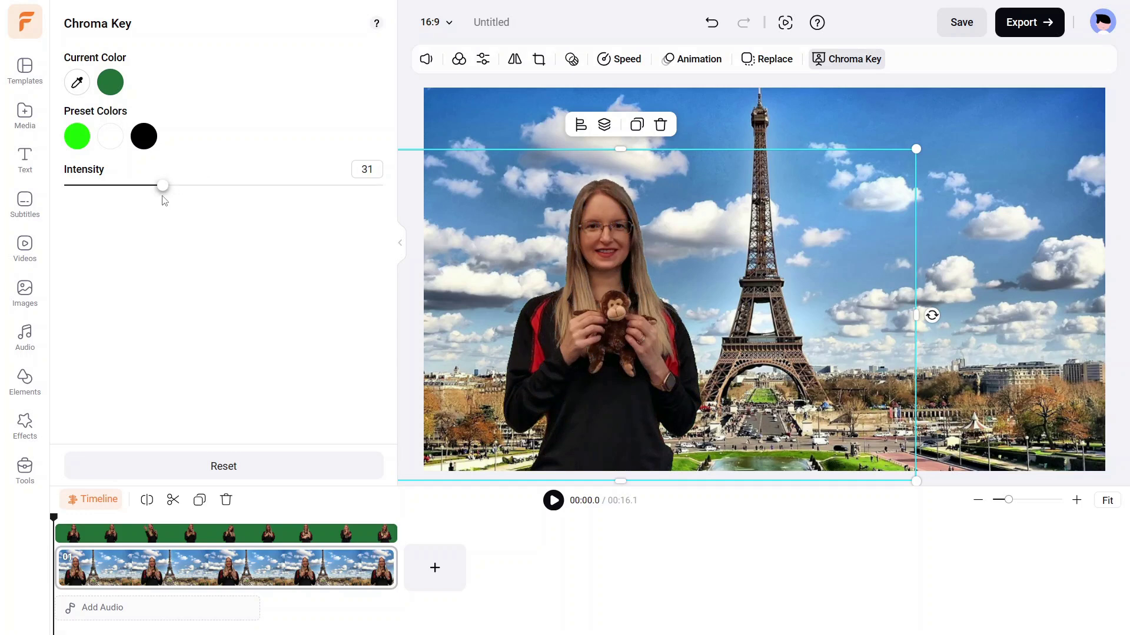
pyautogui.moveTo(163, 193); pyautogui.dragTo(160, 193)
pyautogui.click(553, 501)
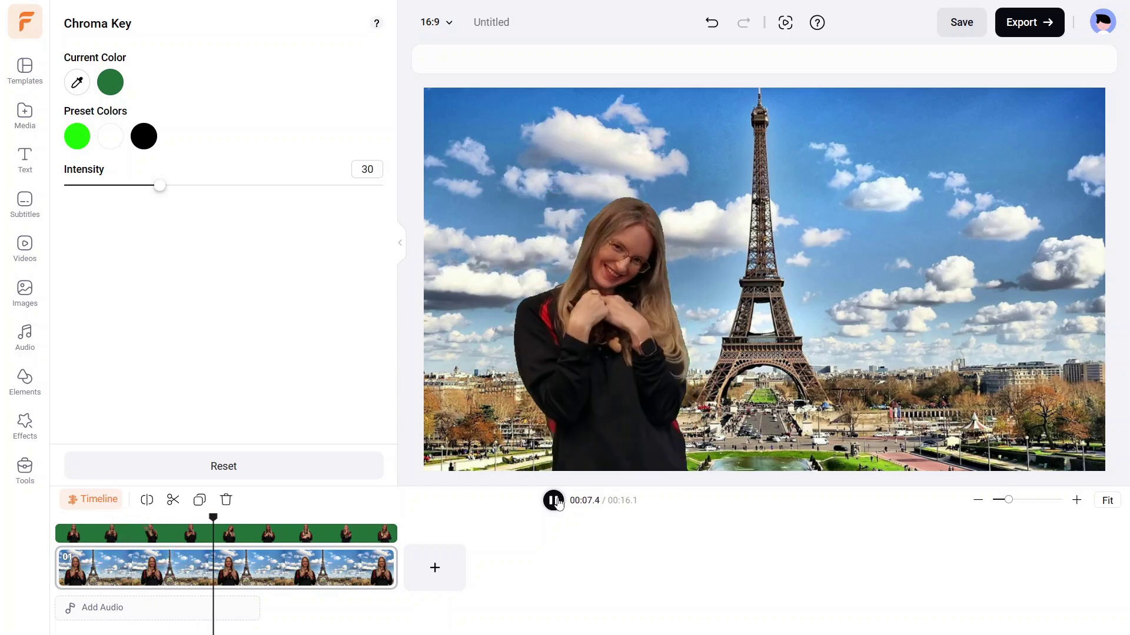
pyautogui.click(553, 500)
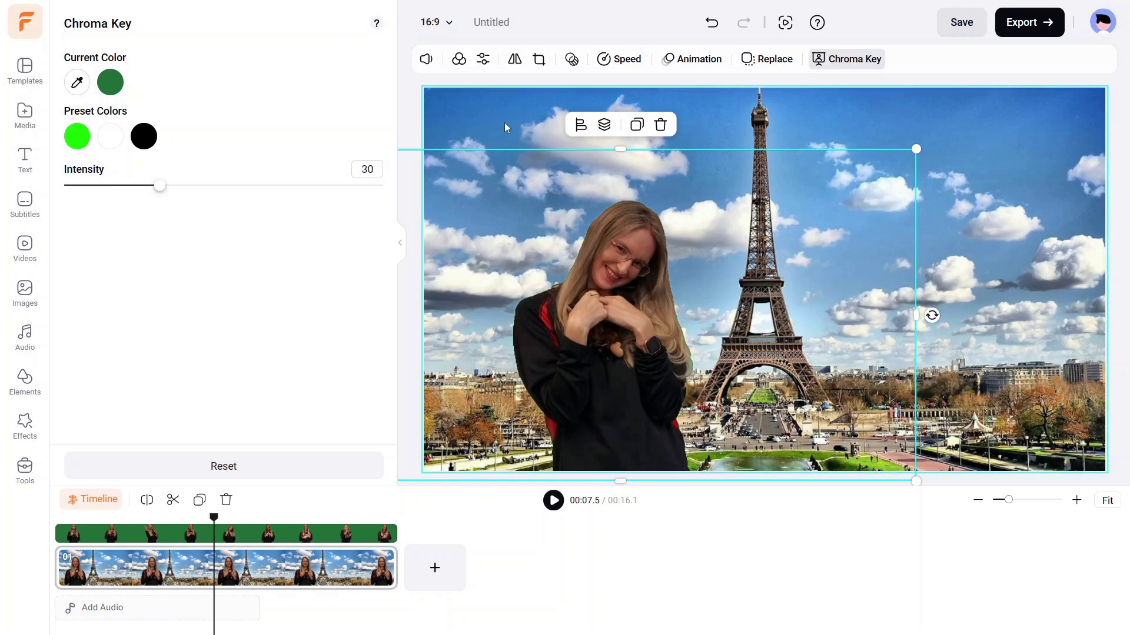
# Adjust the woman's layer to exposure 13, contrast 43, brightness 10 and temperature 18, and preview the result
pyautogui.click(483, 61)
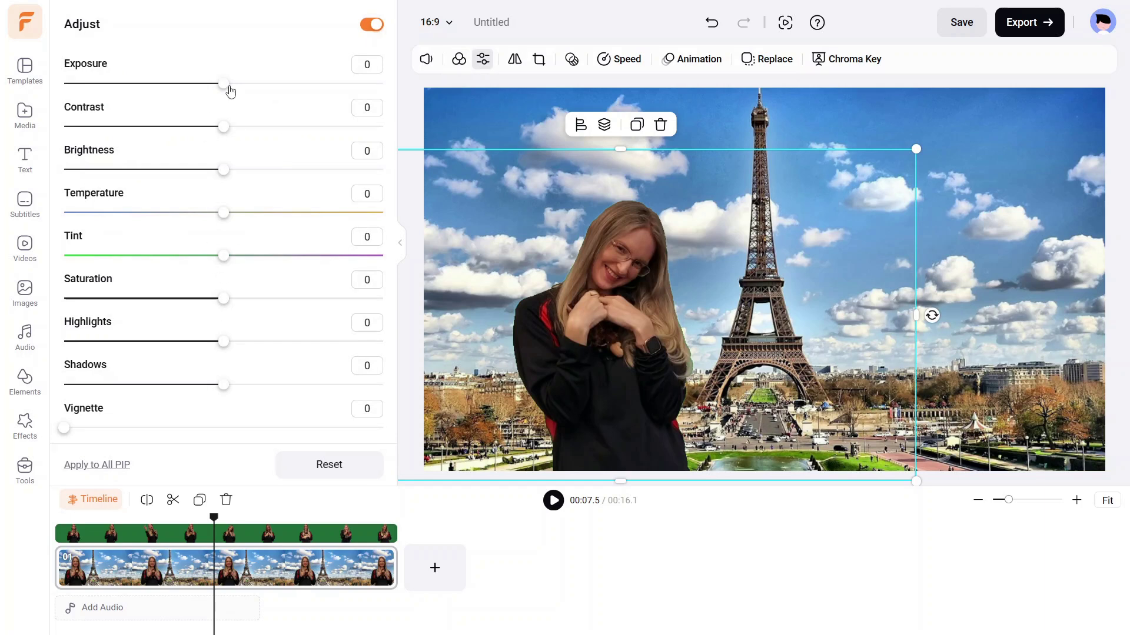
pyautogui.moveTo(227, 85); pyautogui.dragTo(245, 87)
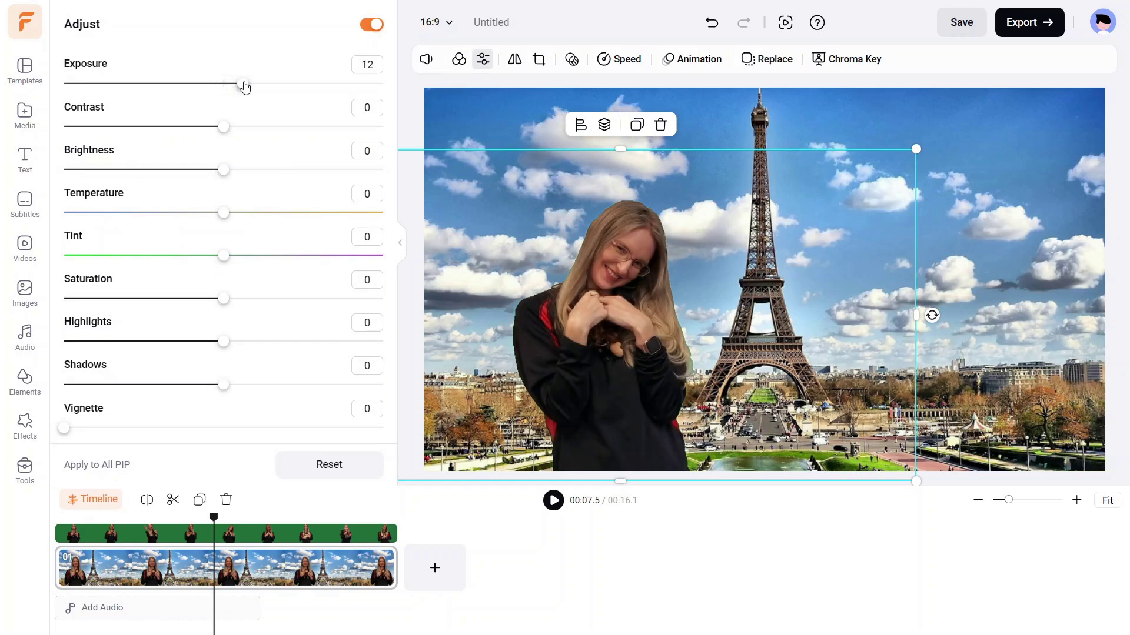
pyautogui.moveTo(224, 126); pyautogui.dragTo(294, 133)
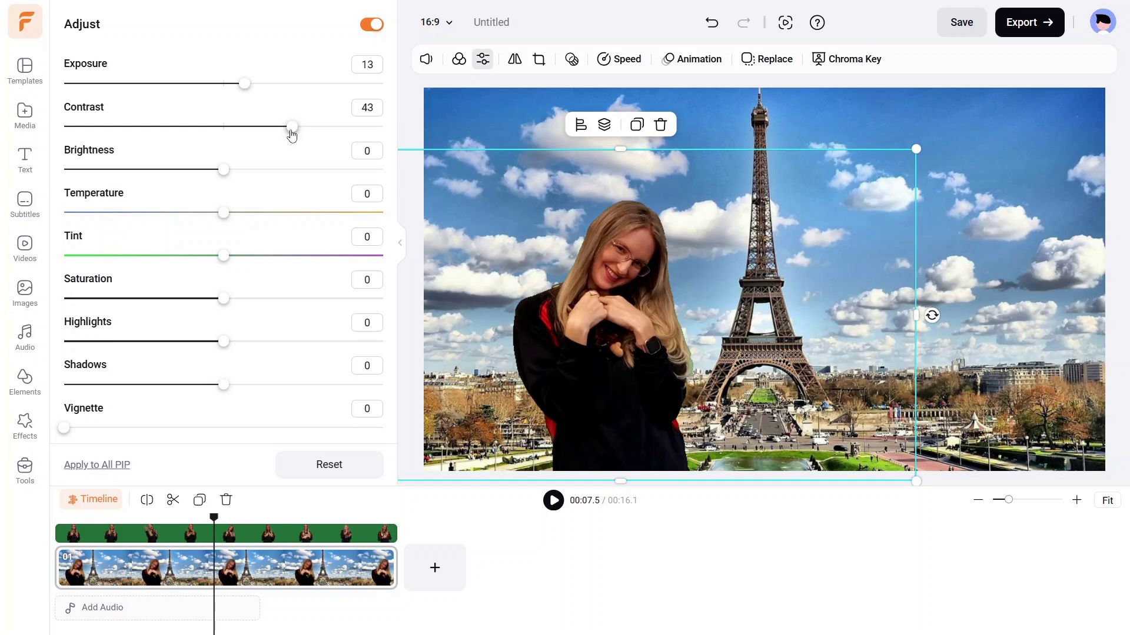
pyautogui.moveTo(223, 172); pyautogui.dragTo(240, 169)
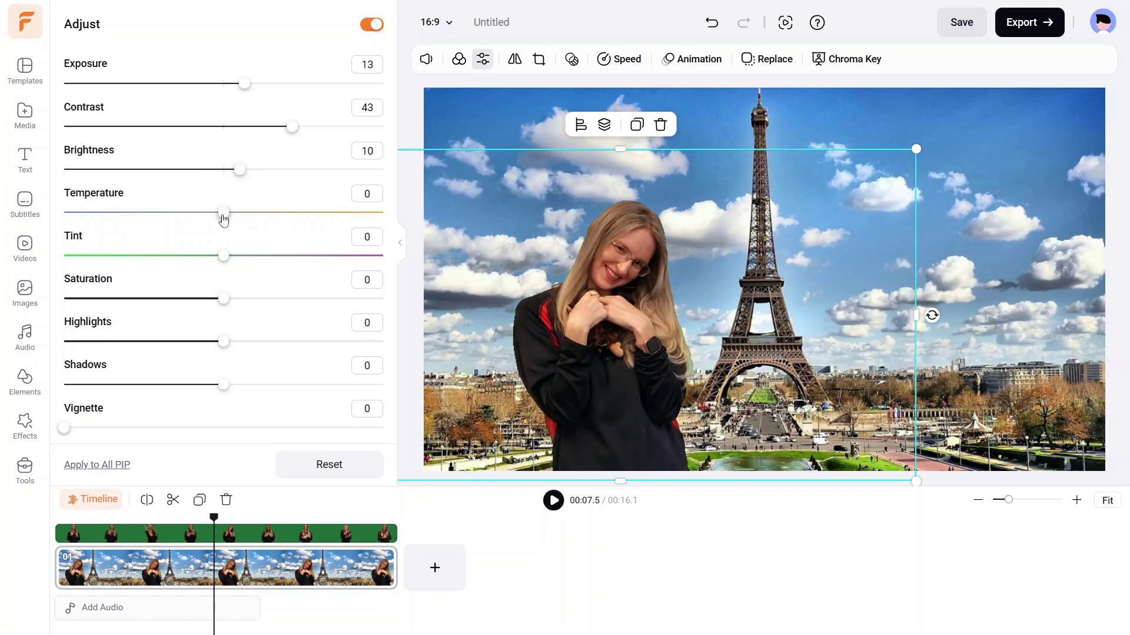
pyautogui.moveTo(224, 218); pyautogui.dragTo(252, 214)
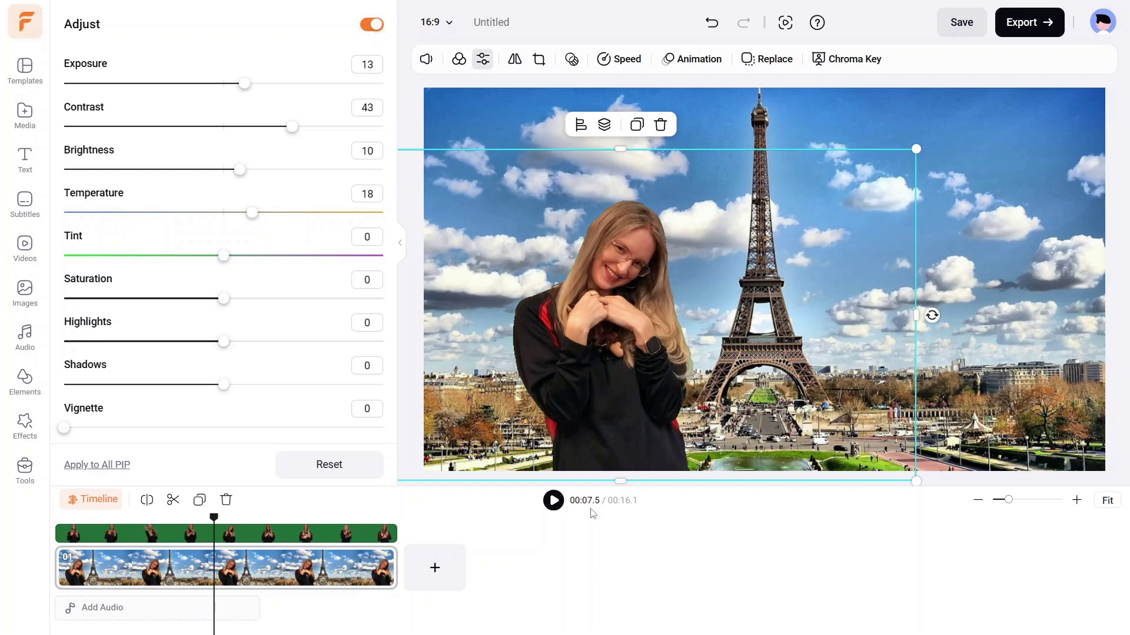
pyautogui.click(553, 500)
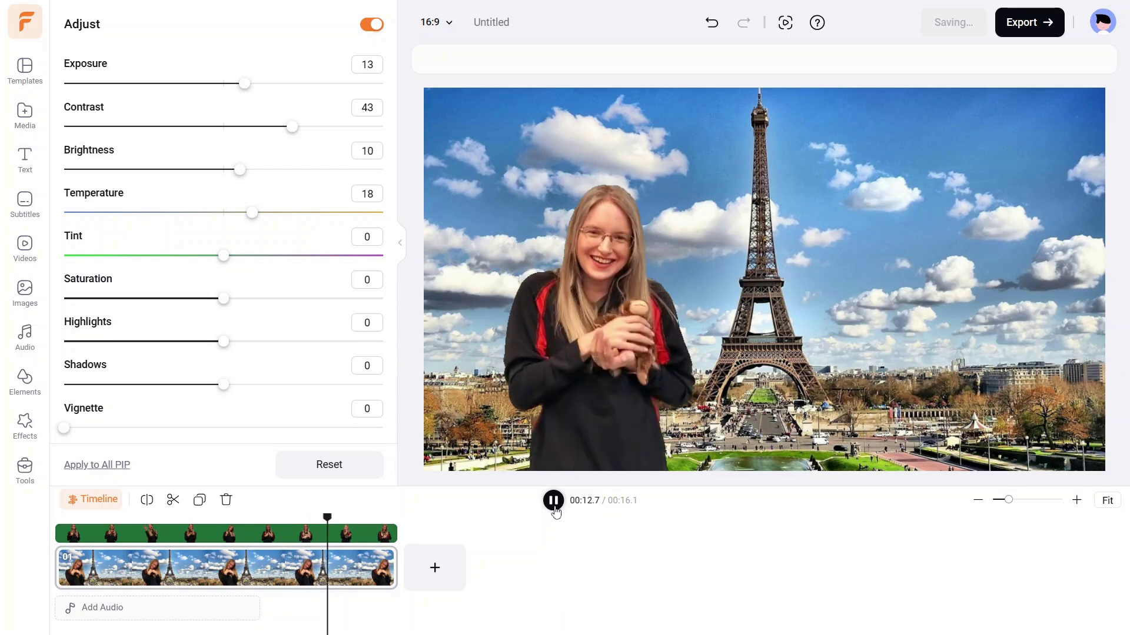
pyautogui.click(640, 400)
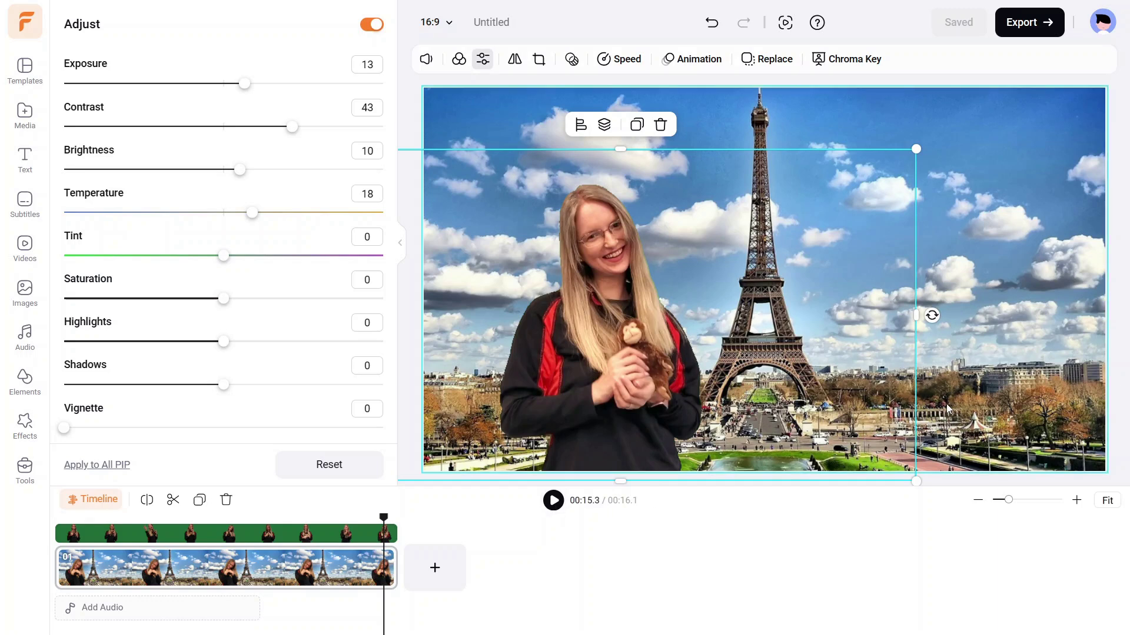
# Add a second scene and fill it with the 14-second monkey-on-a-branch clip from the stock video search "proboscis monkey with her baby"
pyautogui.click(436, 568)
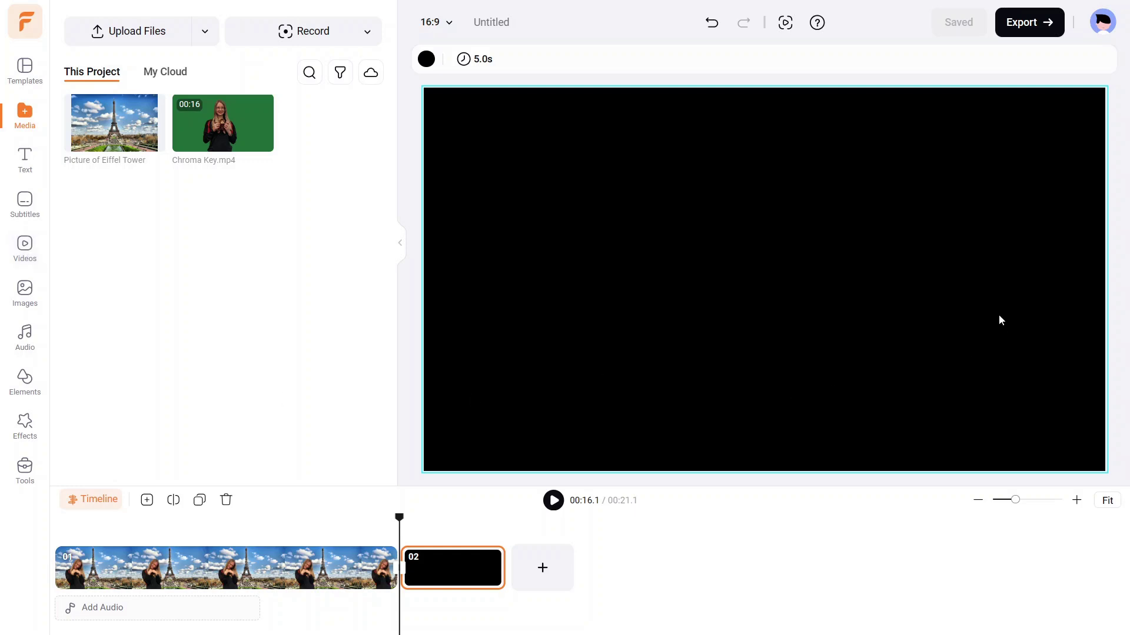
pyautogui.click(22, 247)
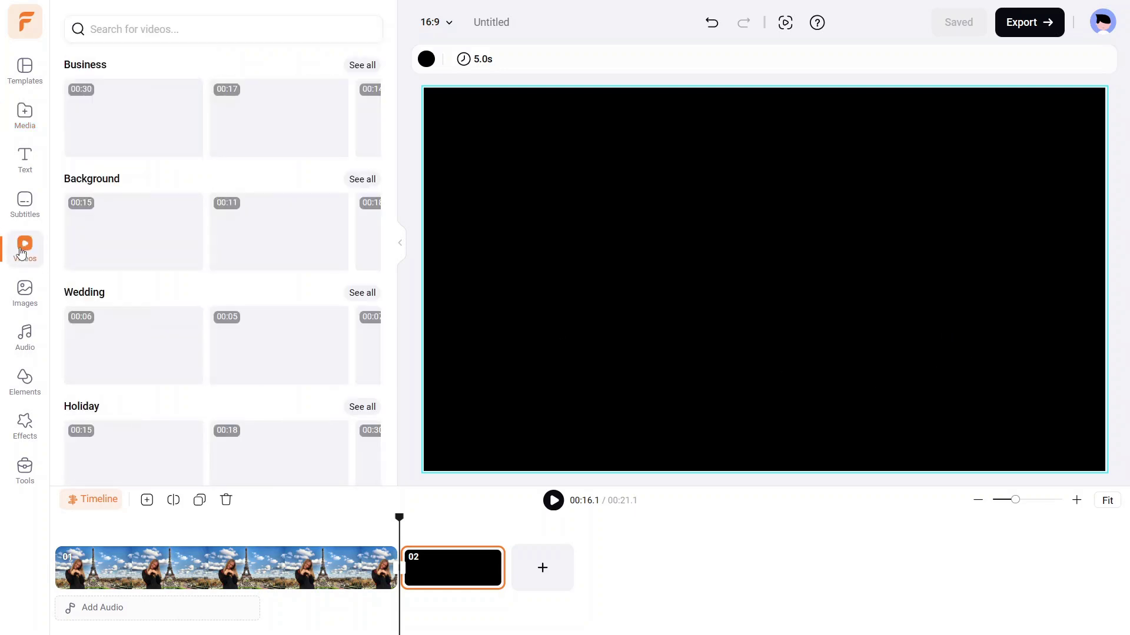
pyautogui.click(160, 33)
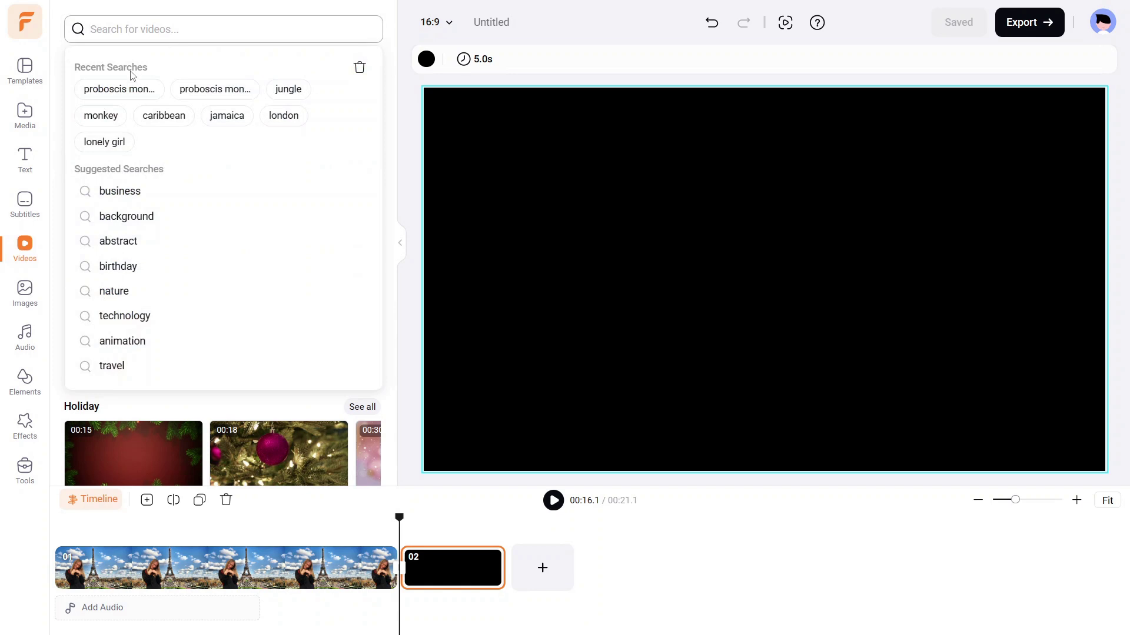
pyautogui.click(124, 89)
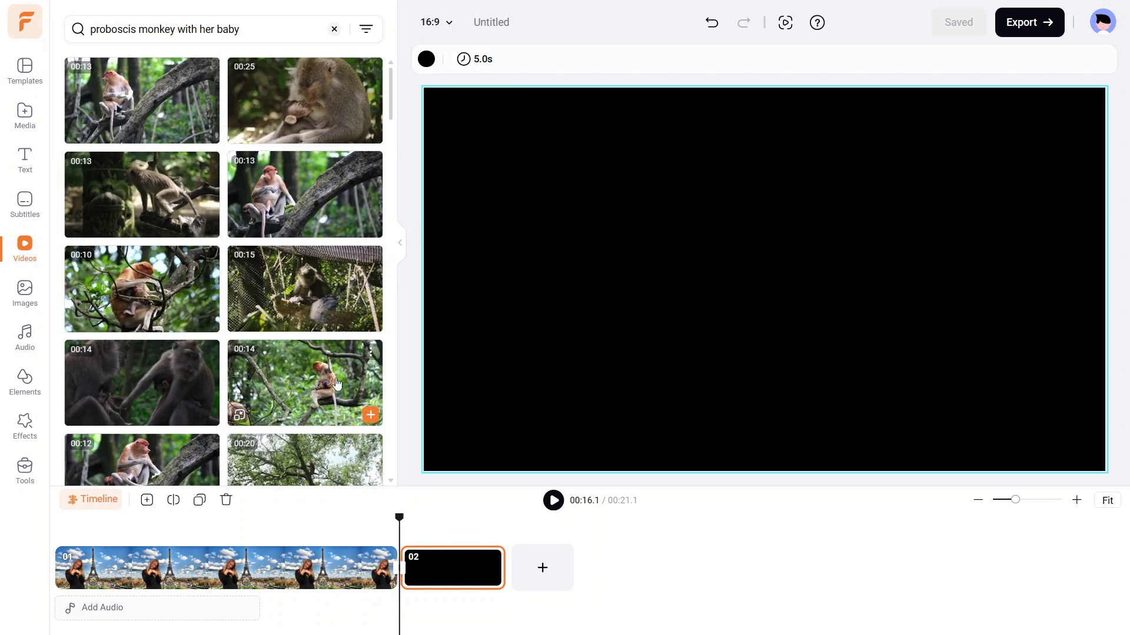
pyautogui.moveTo(337, 384)
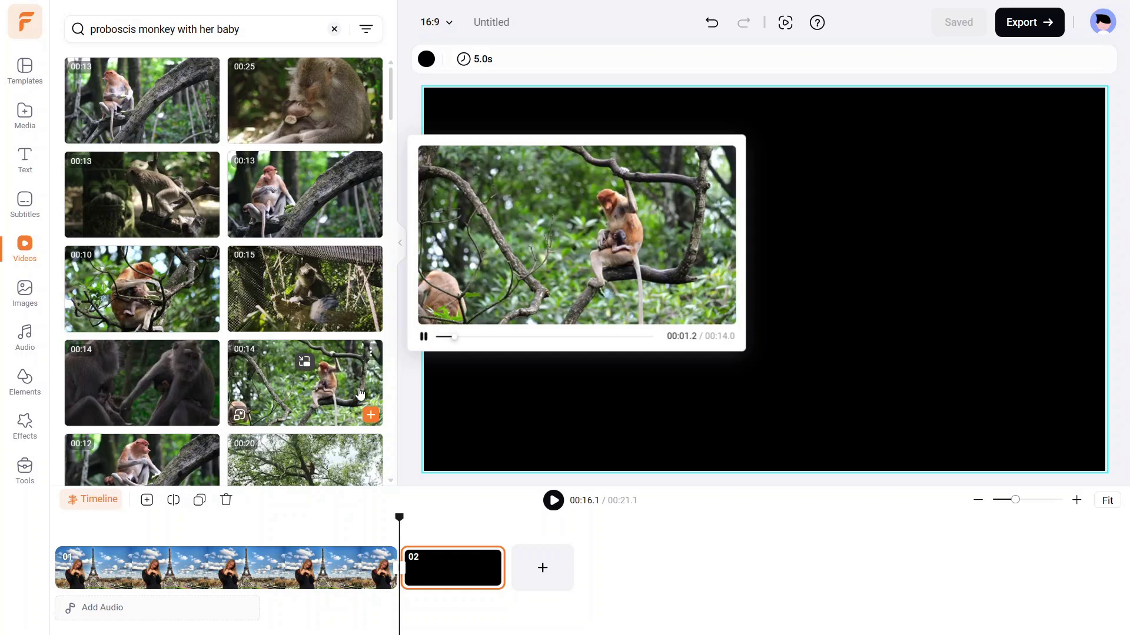
pyautogui.click(370, 415)
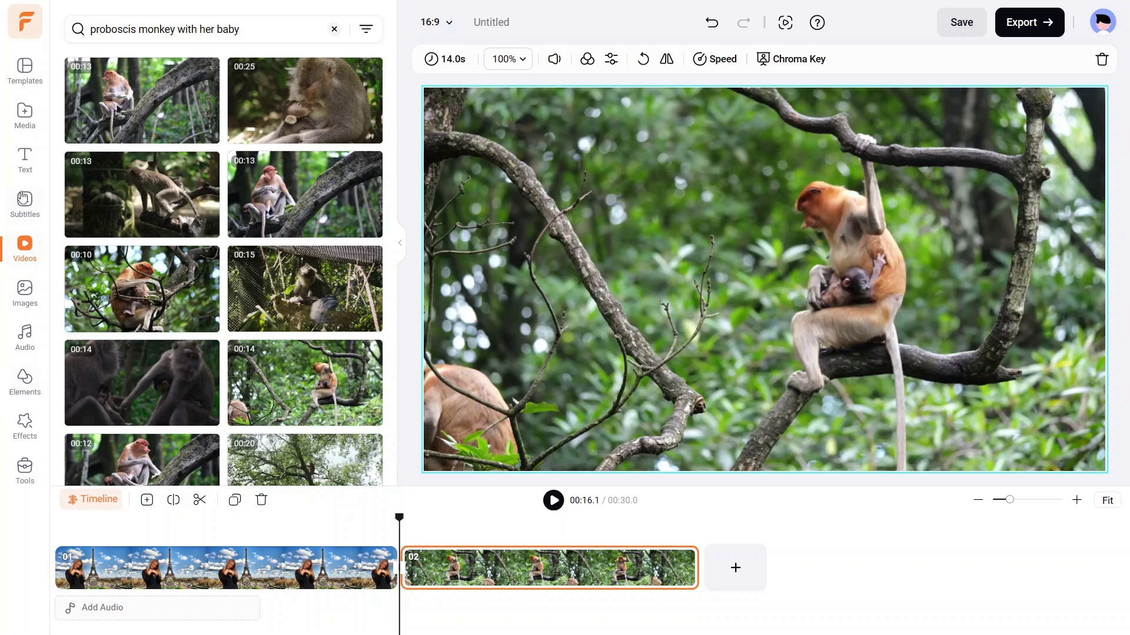
# Add Chroma Key.mp4 as a layer over the monkey scene, then enlarge it and place the woman left of the monkey
pyautogui.click(21, 121)
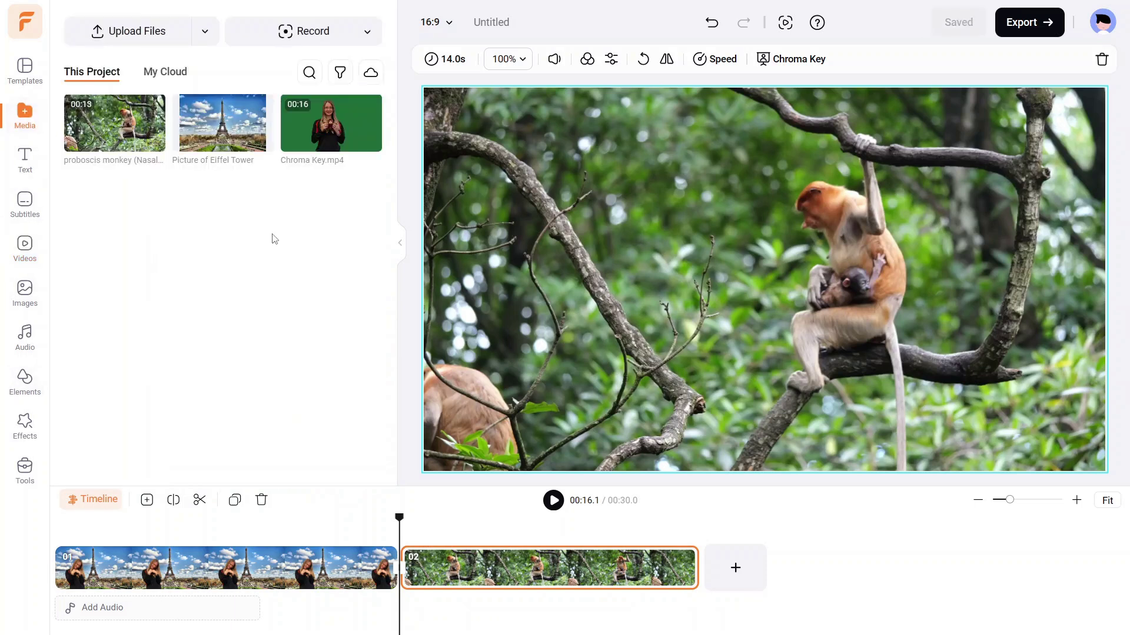
pyautogui.moveTo(296, 147)
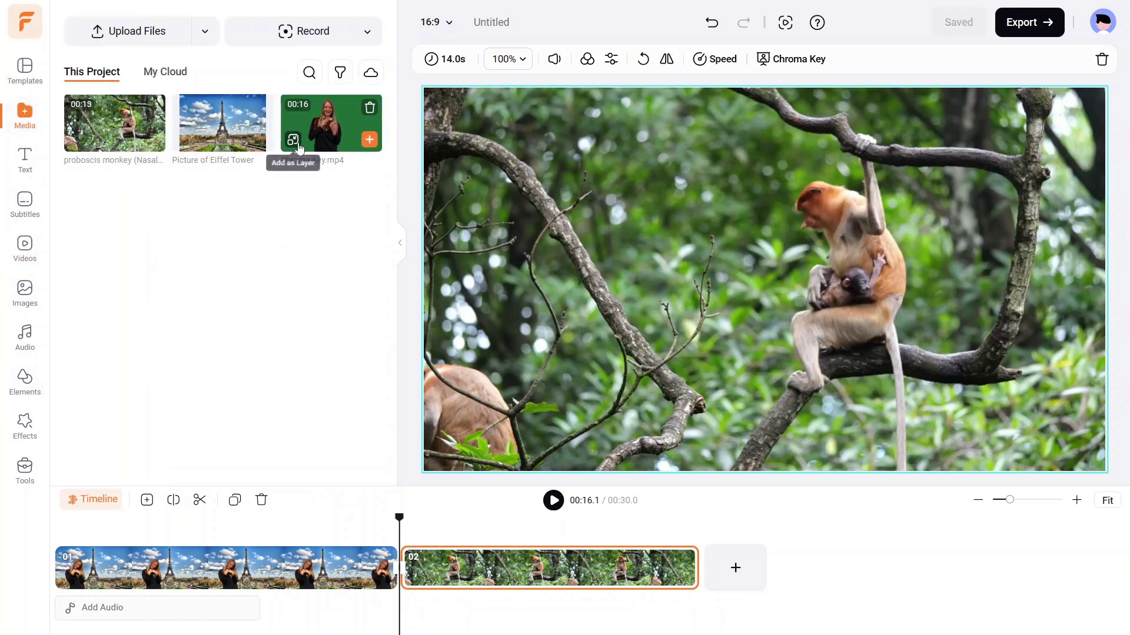
pyautogui.click(294, 143)
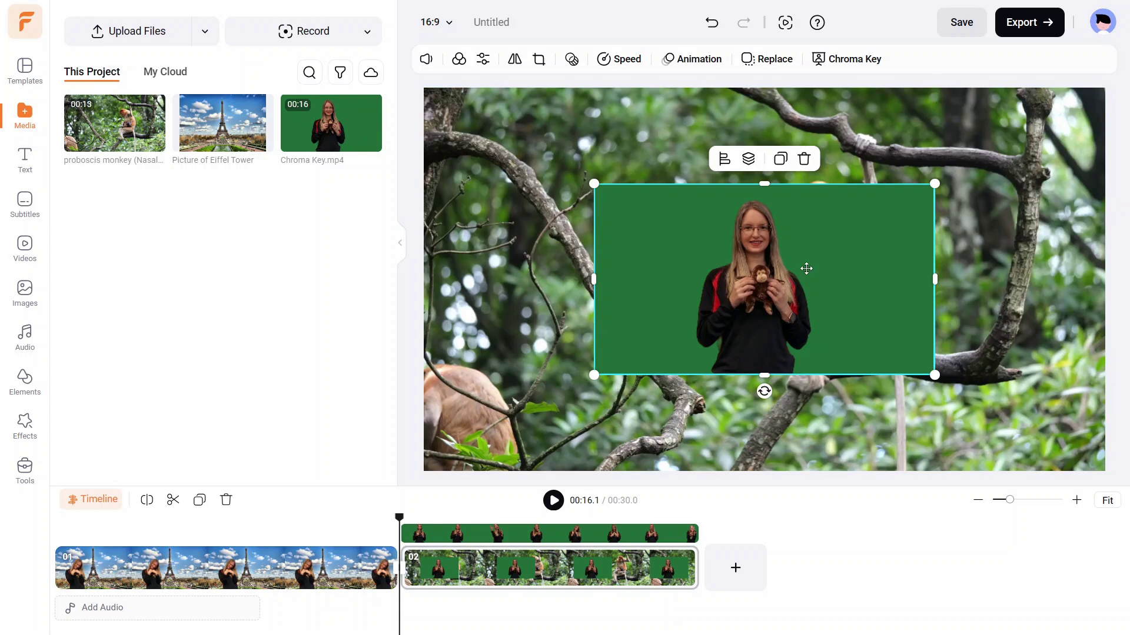
pyautogui.moveTo(804, 273); pyautogui.dragTo(633, 369)
pyautogui.moveTo(764, 280); pyautogui.dragTo(1046, 114)
pyautogui.moveTo(970, 245); pyautogui.dragTo(860, 250)
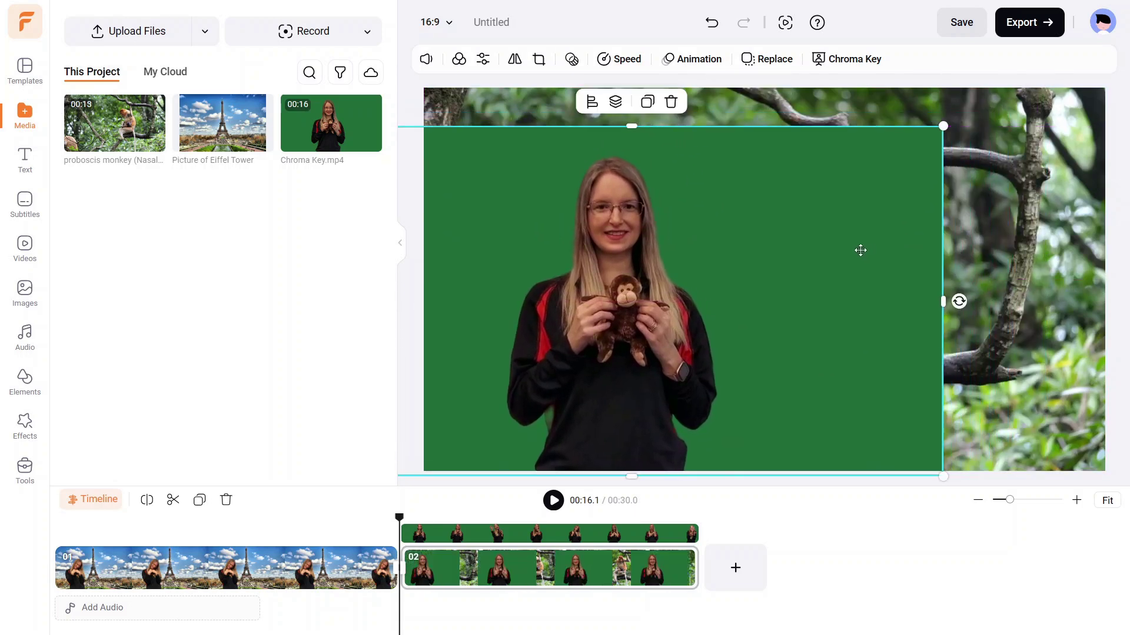
# Key out the layer's sampled green background with Chroma Key at intensity 30 and preview the monkey scene
pyautogui.click(849, 63)
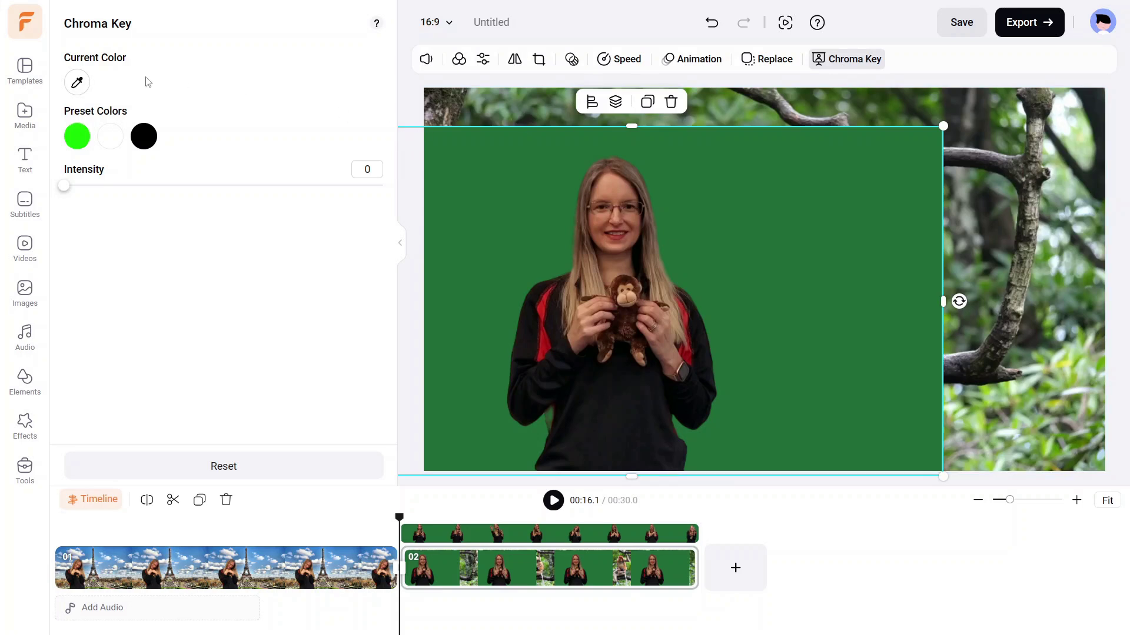
pyautogui.click(77, 82)
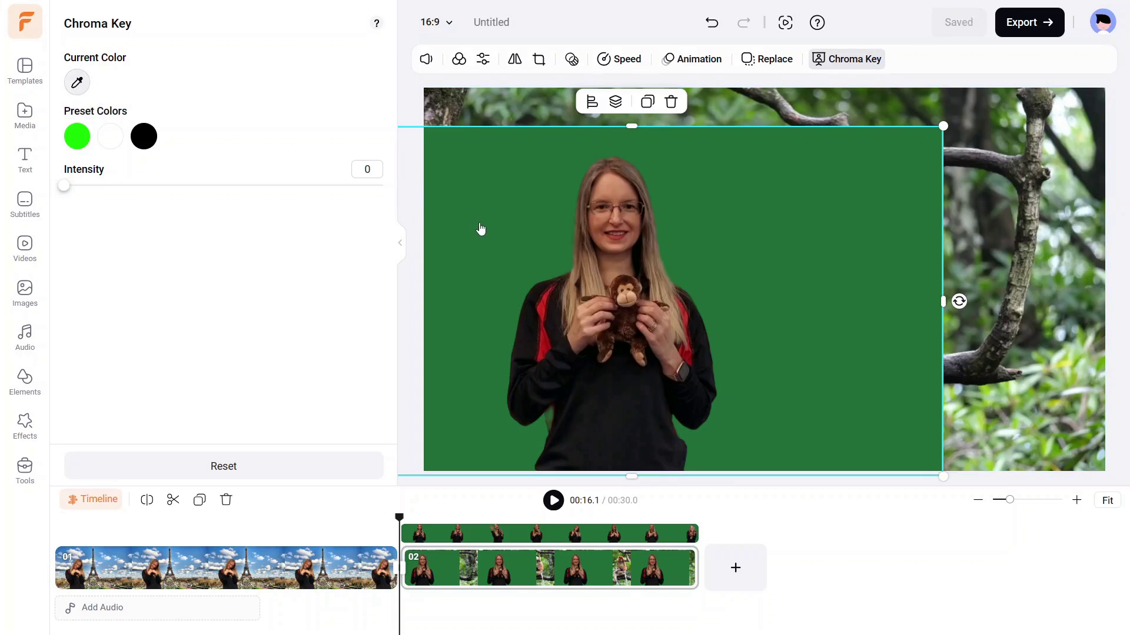
pyautogui.click(497, 198)
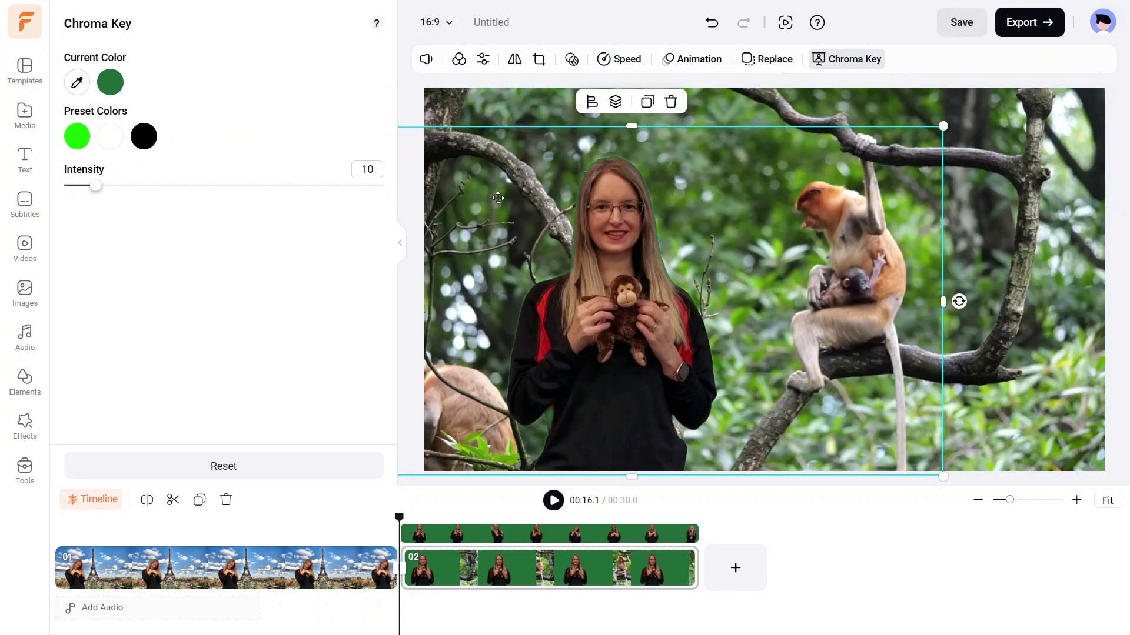
pyautogui.moveTo(90, 193); pyautogui.dragTo(160, 196)
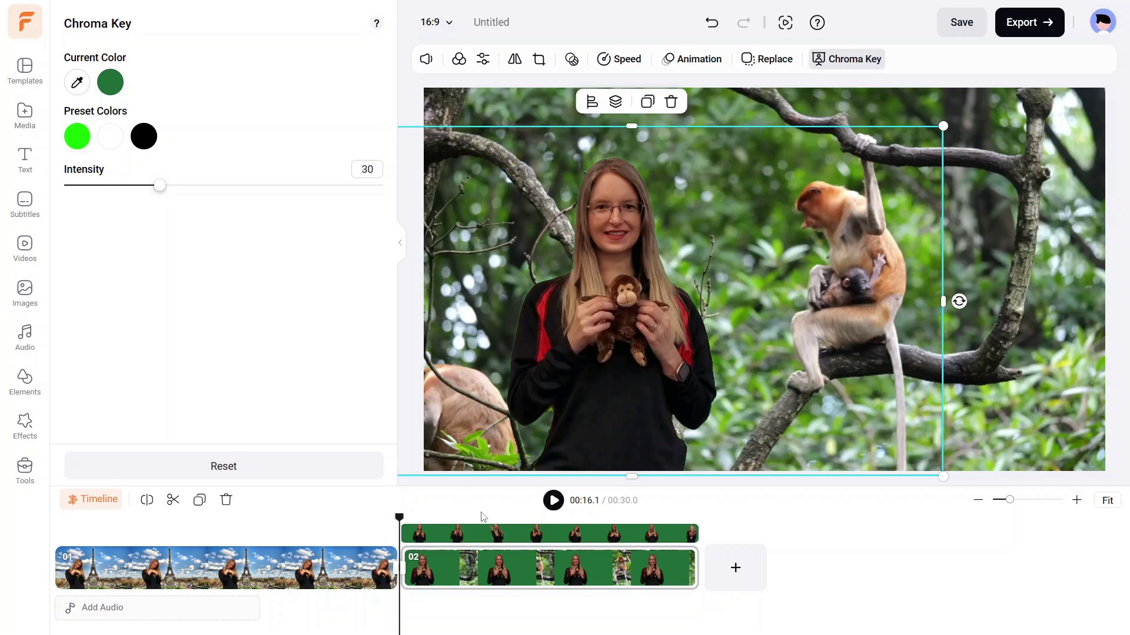
pyautogui.click(552, 509)
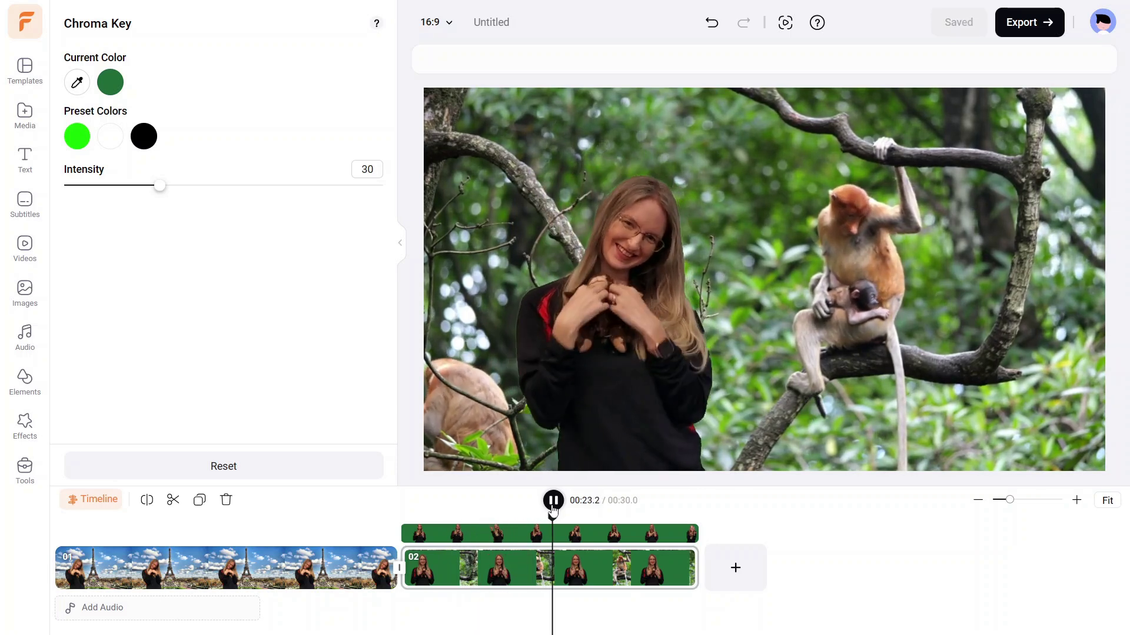
pyautogui.click(563, 469)
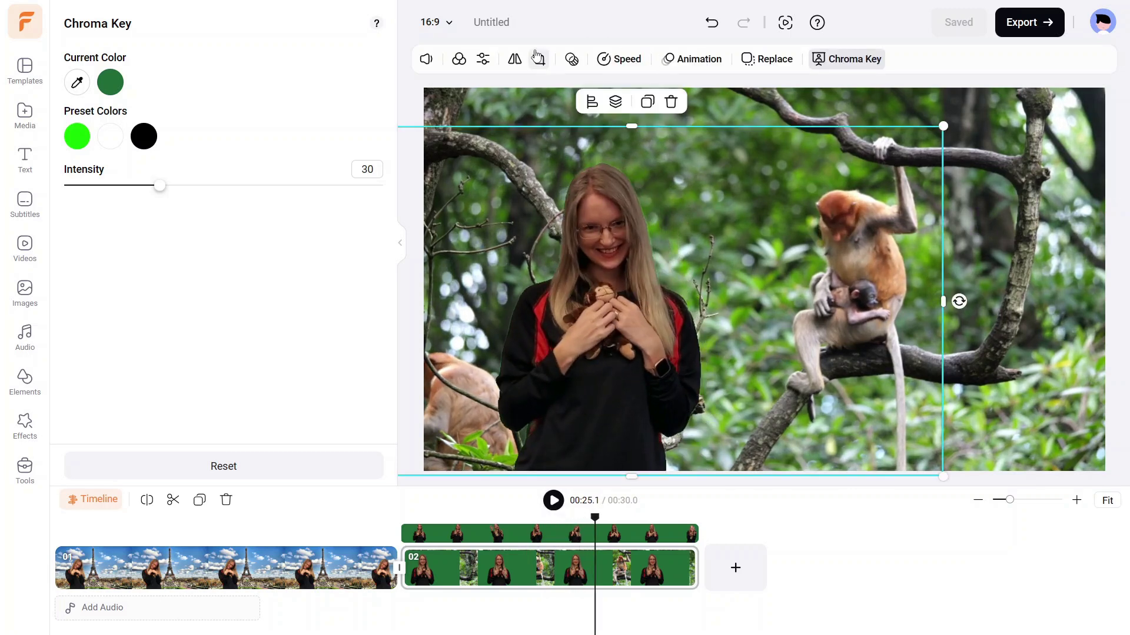
# Adjust the woman's layer in the monkey scene to exposure 17, contrast 10, brightness 5 and saturation 10, and preview from the scene's start
pyautogui.click(481, 61)
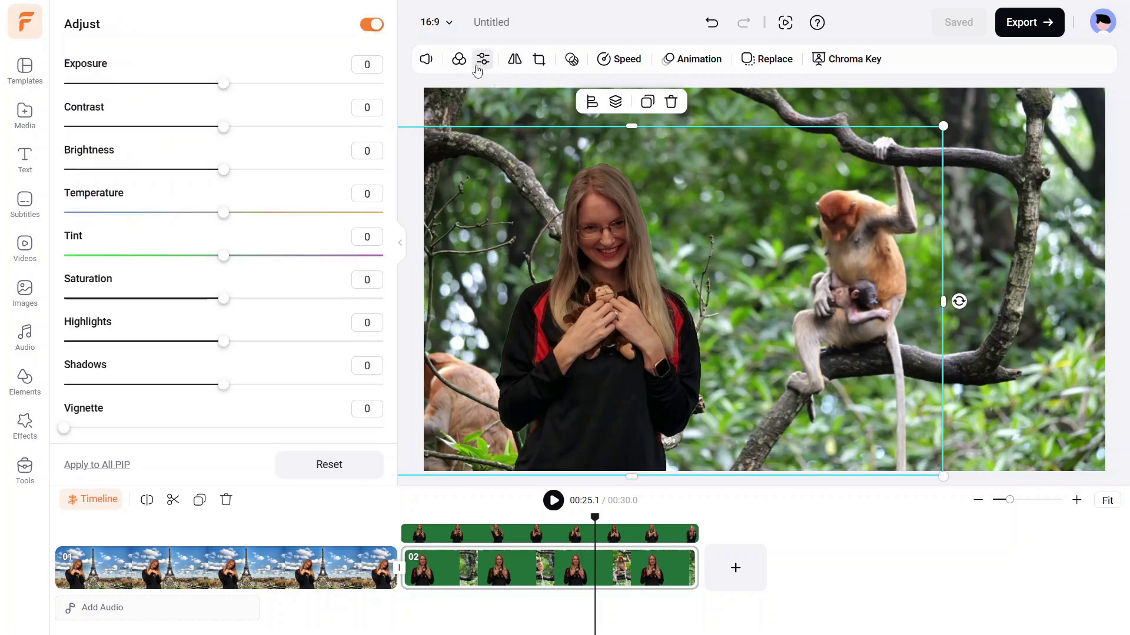
pyautogui.moveTo(225, 92); pyautogui.dragTo(251, 90)
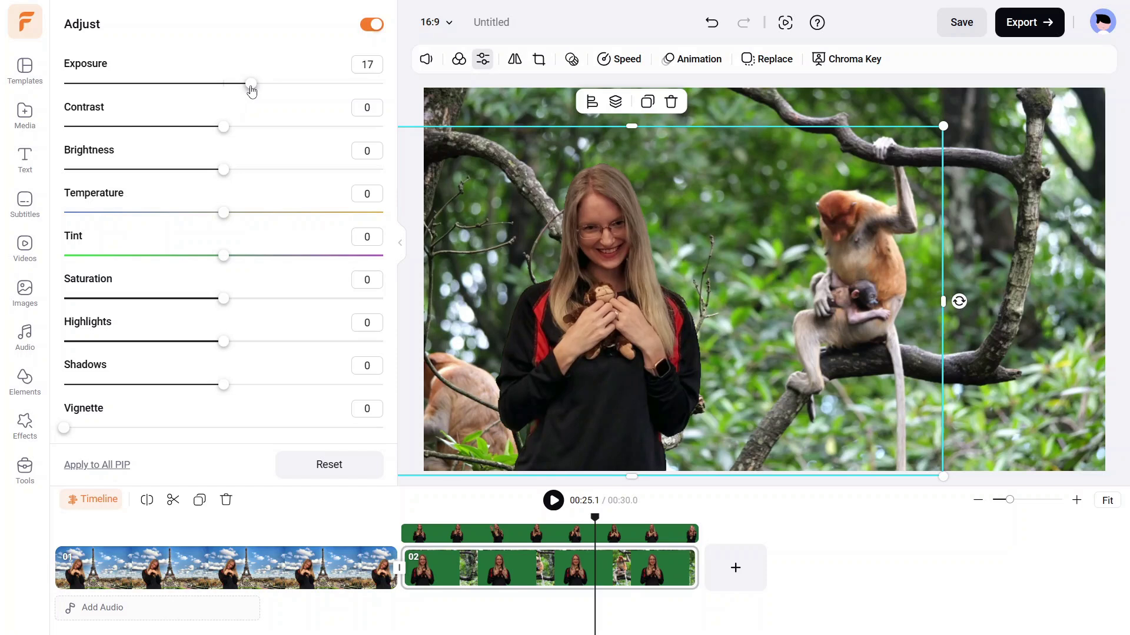
pyautogui.moveTo(226, 130); pyautogui.dragTo(240, 130)
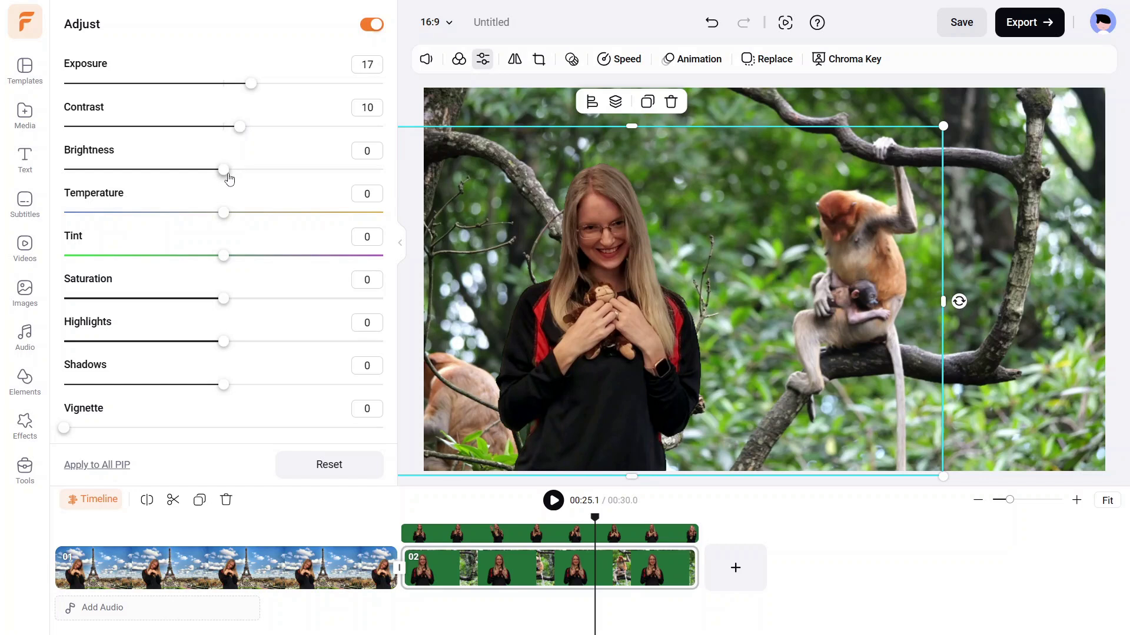
pyautogui.moveTo(229, 179); pyautogui.dragTo(236, 177)
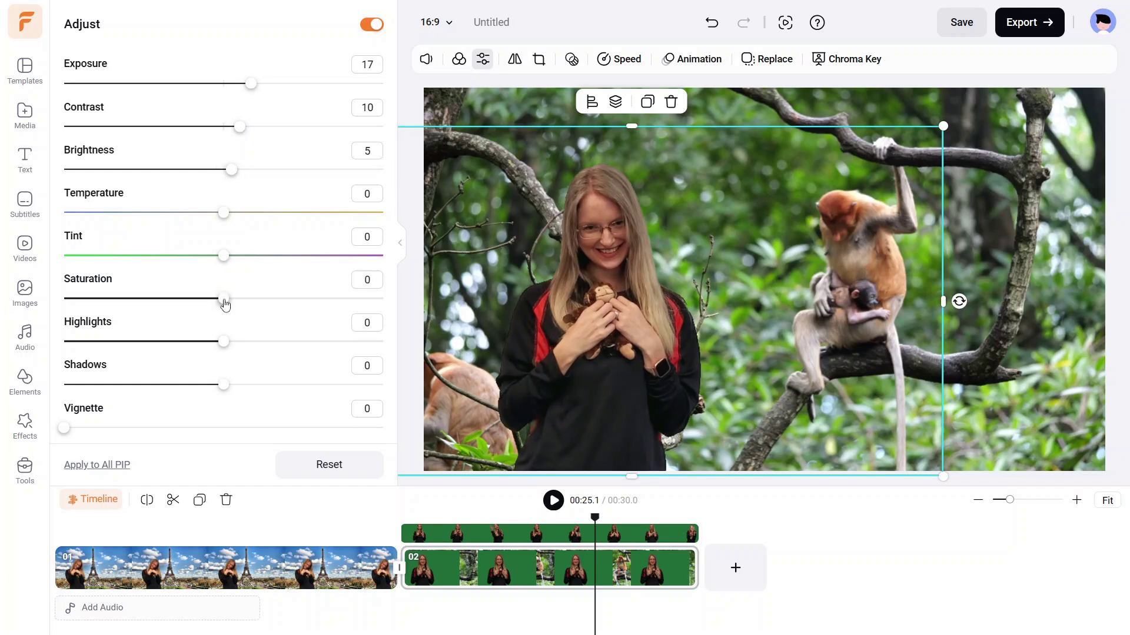
pyautogui.moveTo(234, 306); pyautogui.dragTo(242, 306)
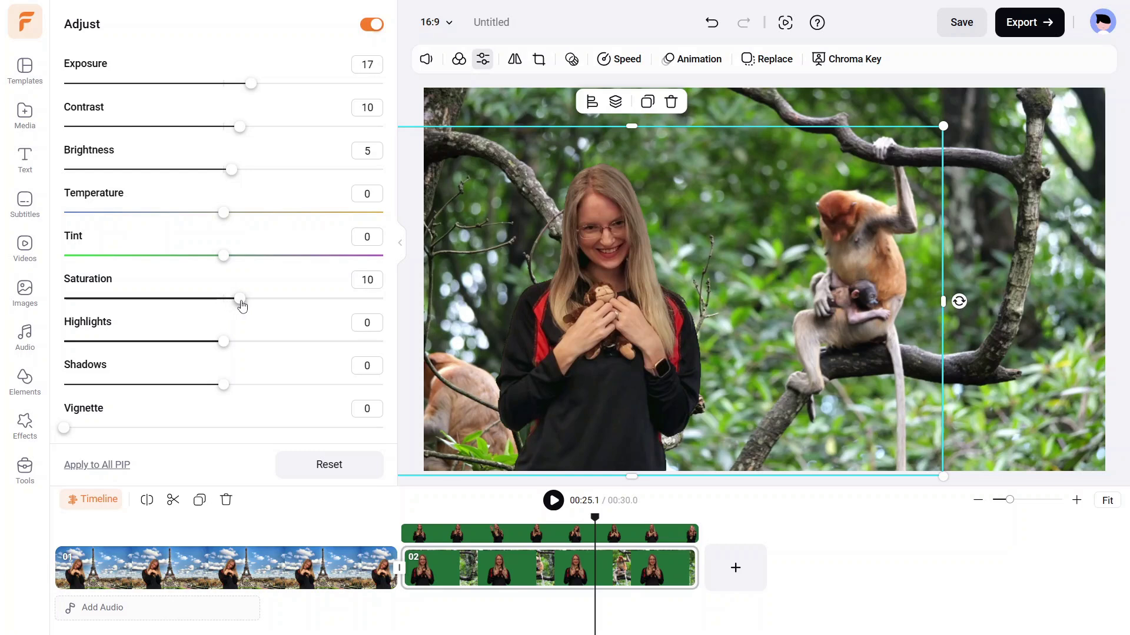
pyautogui.moveTo(594, 517); pyautogui.dragTo(399, 535)
pyautogui.click(548, 509)
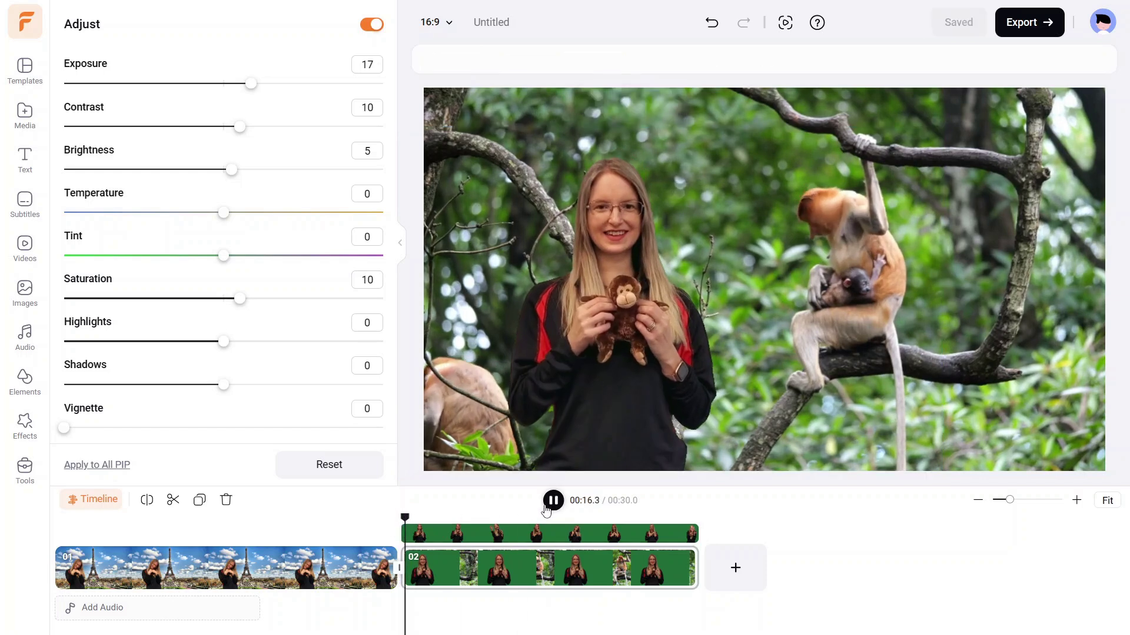